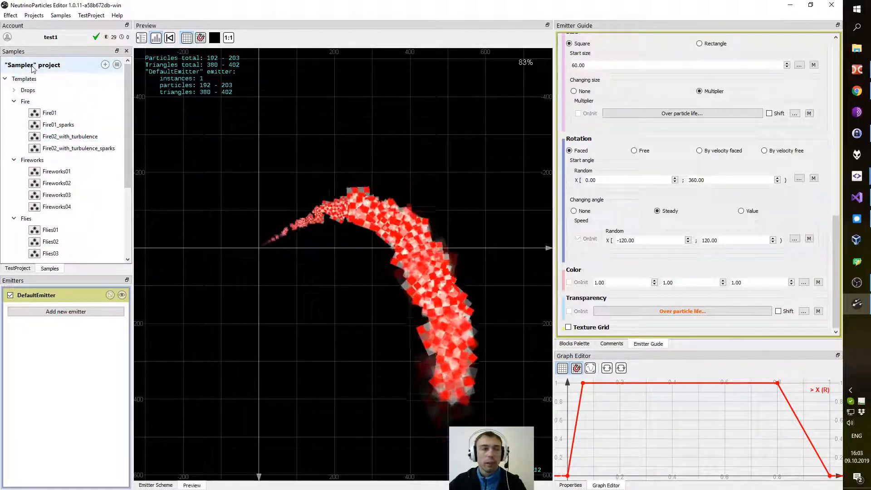
{"action": "left_click_drag", "start_coordinate": [128, 91], "coordinate": [129, 104]}
{"action": "scroll", "coordinate": [61, 218], "scroll_direction": "down", "scroll_amount": 3}
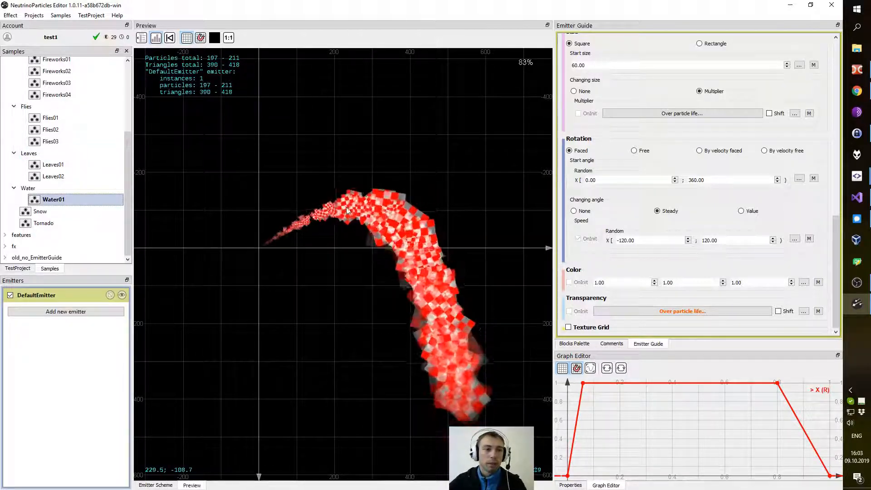
{"action": "left_click_drag", "start_coordinate": [340, 212], "coordinate": [345, 222]}
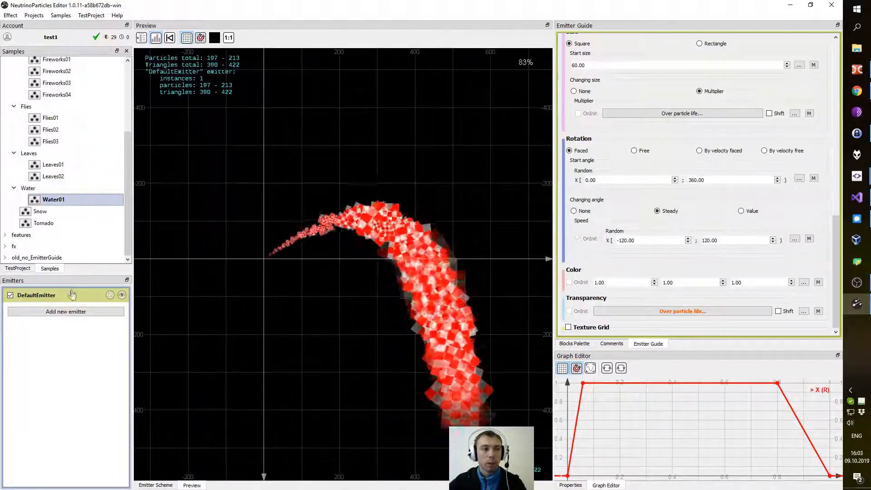
{"action": "left_click_drag", "start_coordinate": [392, 189], "coordinate": [379, 203]}
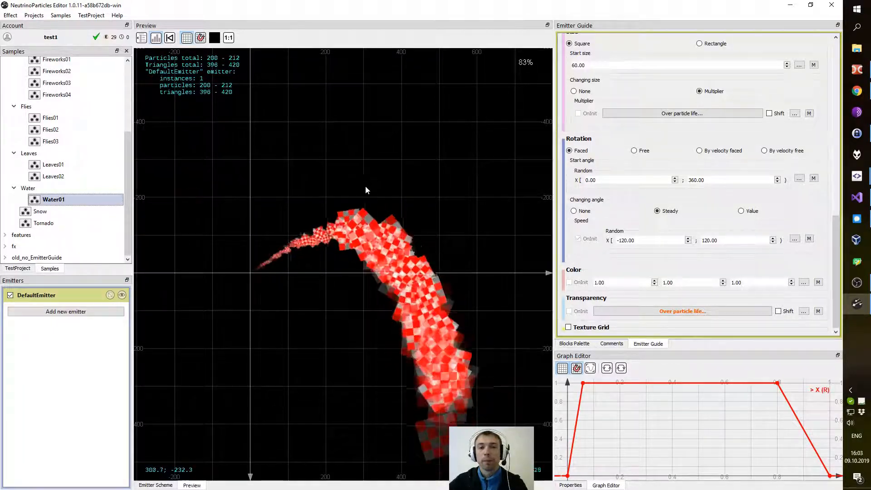
Step: Create a new particle effect in TestProject and name it Water
{"action": "left_click", "coordinate": [18, 268]}
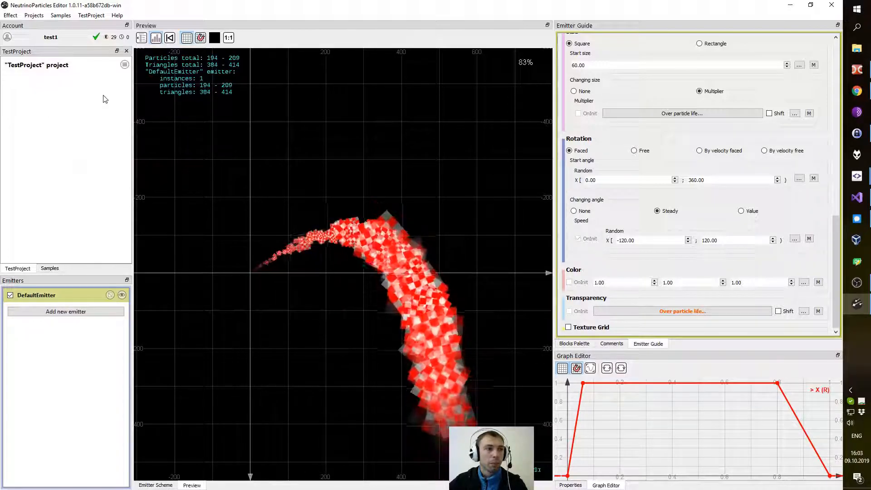
{"action": "right_click", "coordinate": [116, 67]}
{"action": "left_click", "coordinate": [148, 85]}
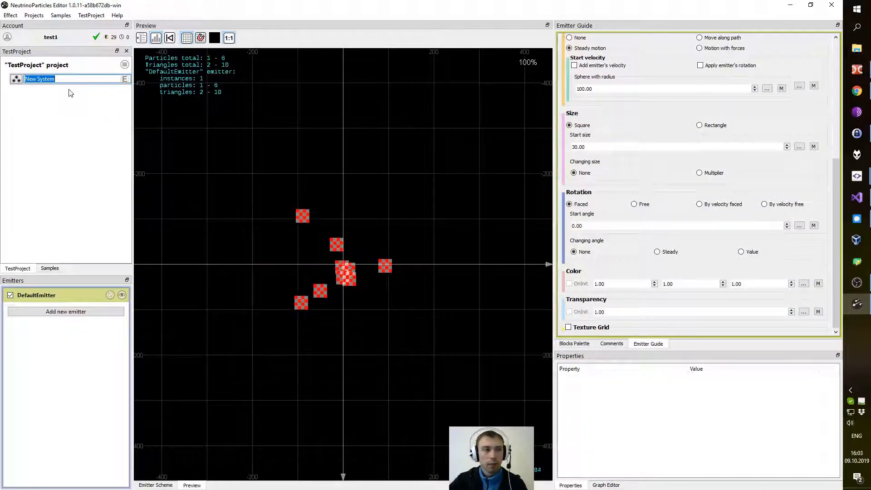
{"action": "type", "text": "Water"}
{"action": "key", "text": "Return"}
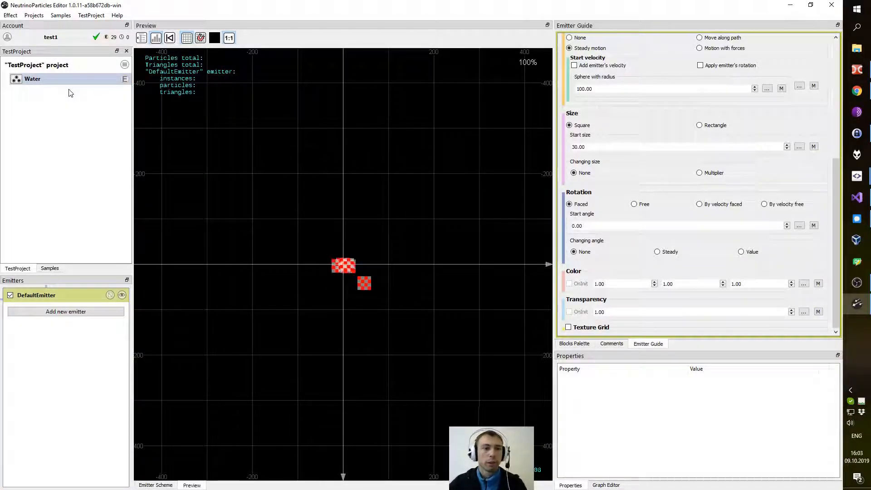
Step: Change the DefaultEmitter's start velocity from a sphere to Point from path
{"action": "left_click_drag", "start_coordinate": [346, 276], "coordinate": [276, 258]}
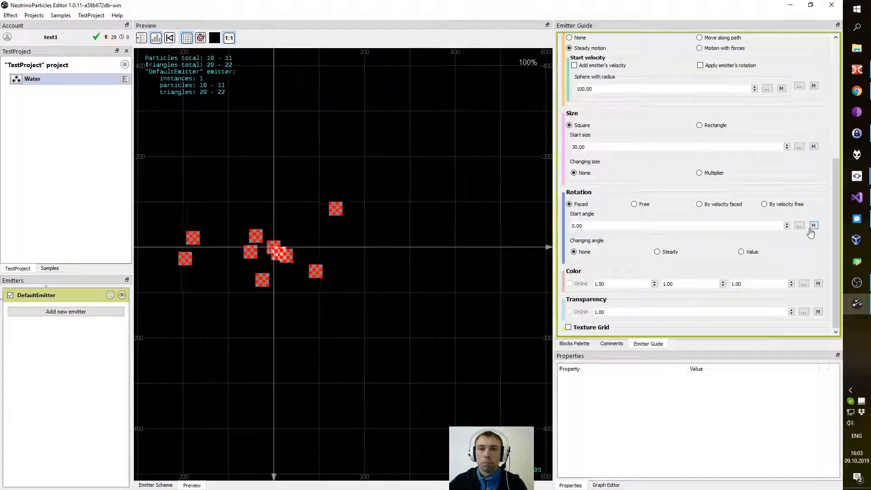
{"action": "left_click_drag", "start_coordinate": [838, 194], "coordinate": [838, 96]}
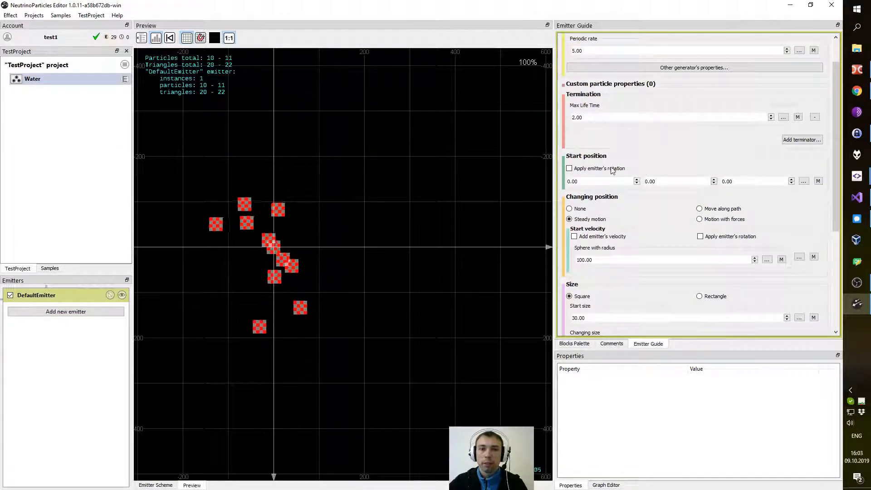
{"action": "left_click_drag", "start_coordinate": [308, 229], "coordinate": [276, 246]}
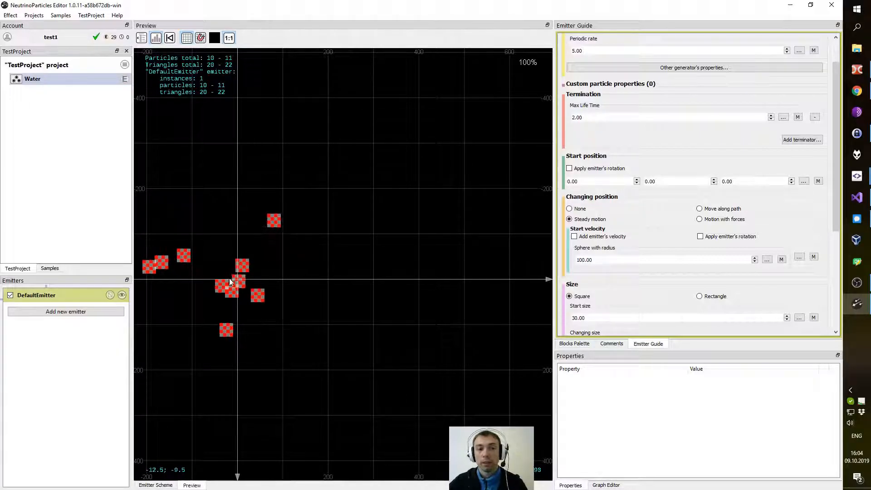
{"action": "left_click_drag", "start_coordinate": [836, 146], "coordinate": [837, 170]}
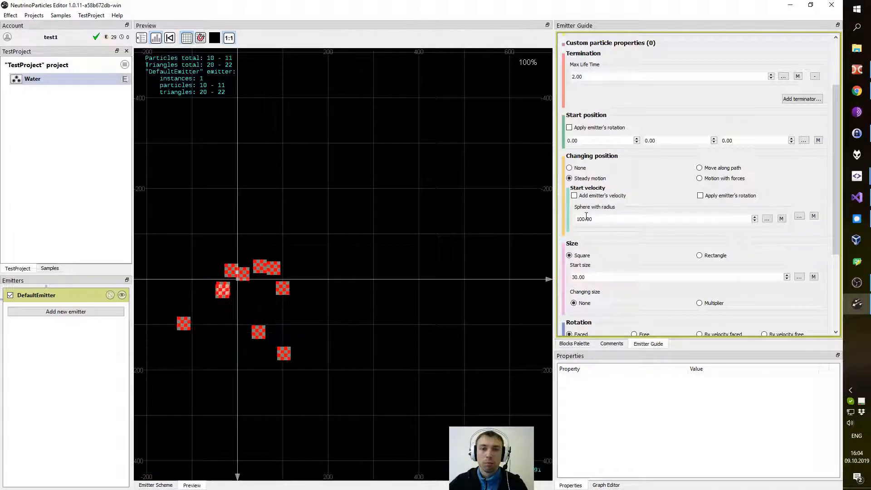
{"action": "left_click", "coordinate": [799, 216]}
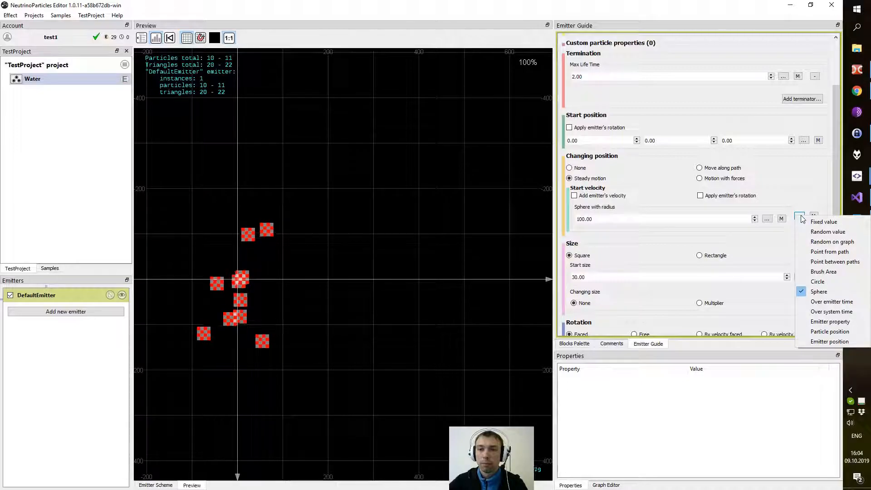
{"action": "left_click", "coordinate": [830, 252]}
Step: Reposition the start velocity path above the emitter so it runs from about (220, -300) to about (320, -180)
{"action": "left_click_drag", "start_coordinate": [222, 328], "coordinate": [380, 117]}
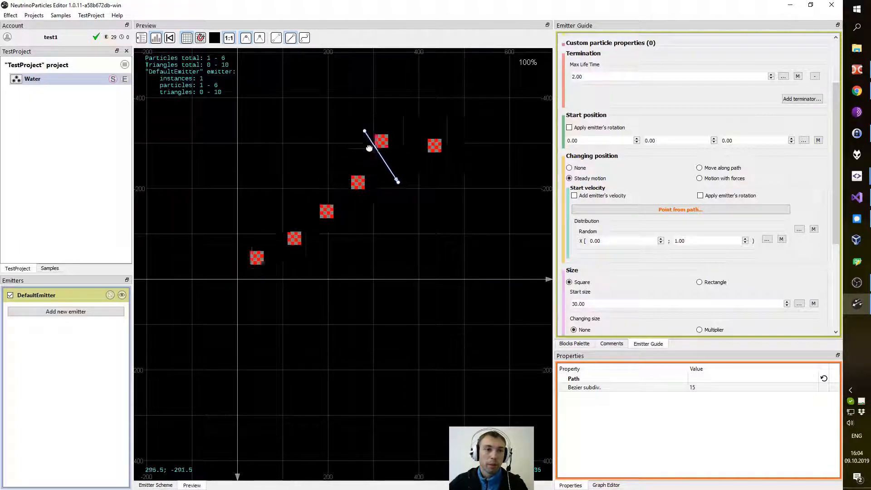
{"action": "left_click_drag", "start_coordinate": [370, 147], "coordinate": [383, 196]}
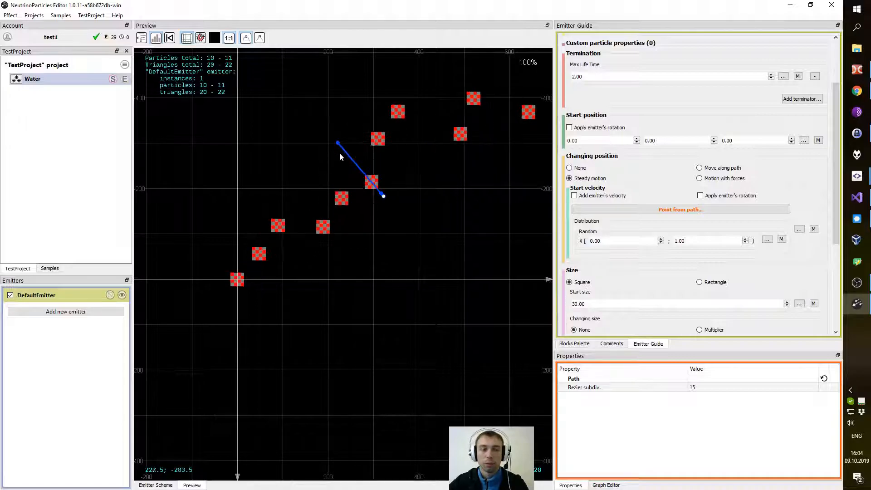
{"action": "left_click_drag", "start_coordinate": [354, 161], "coordinate": [397, 223]}
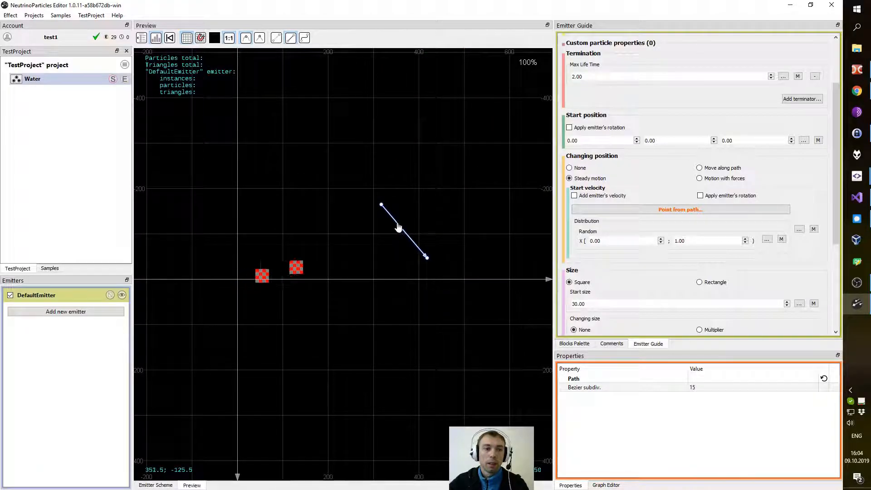
{"action": "left_click_drag", "start_coordinate": [341, 173], "coordinate": [351, 162]}
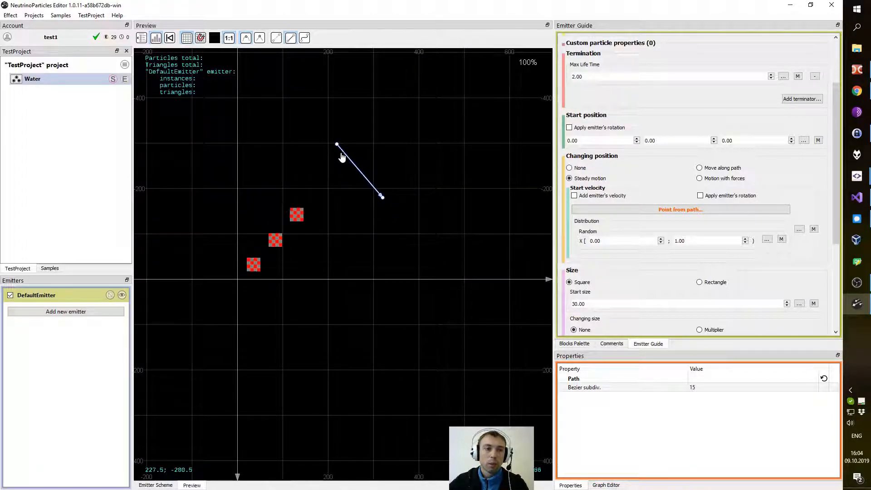
{"action": "left_click_drag", "start_coordinate": [339, 208], "coordinate": [374, 208]}
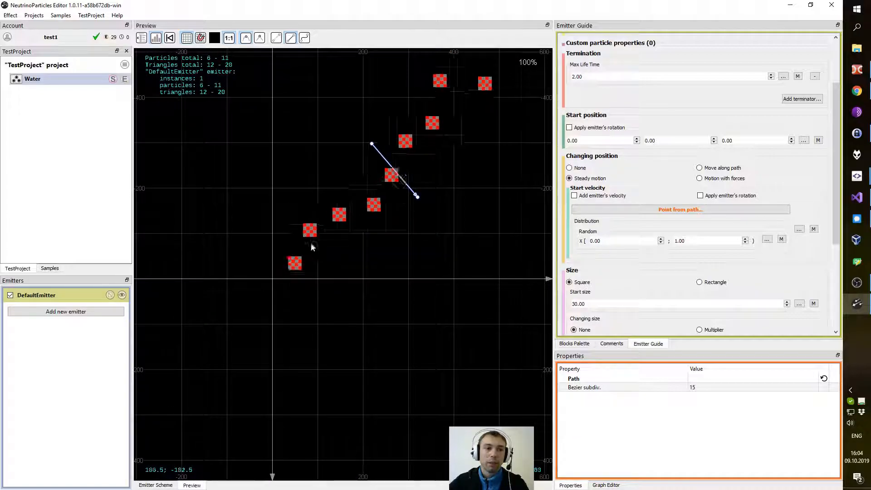
Step: Move the current particles to several spots in the default scene and return them to the origin
{"action": "left_click", "coordinate": [141, 37]}
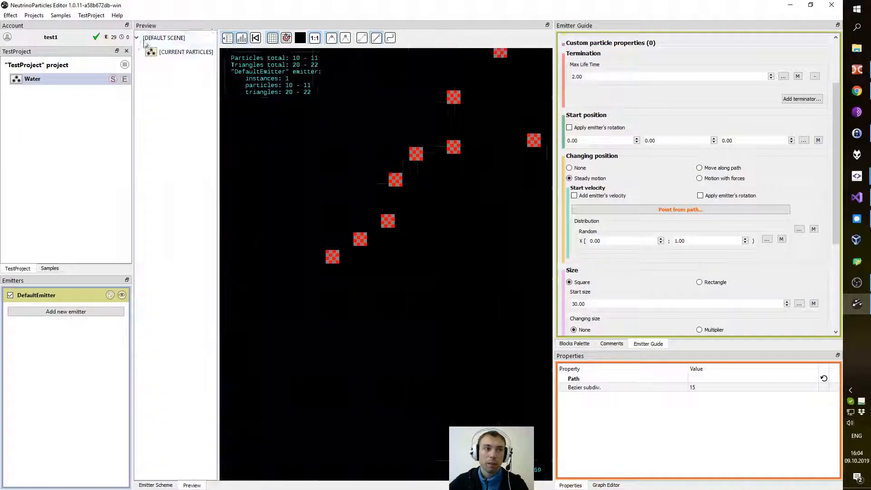
{"action": "left_click", "coordinate": [177, 53]}
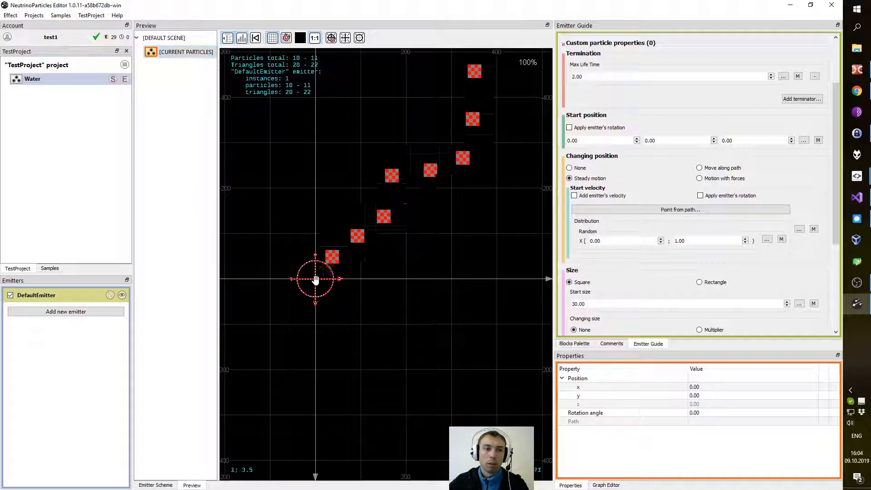
{"action": "left_click_drag", "start_coordinate": [275, 190], "coordinate": [254, 137]}
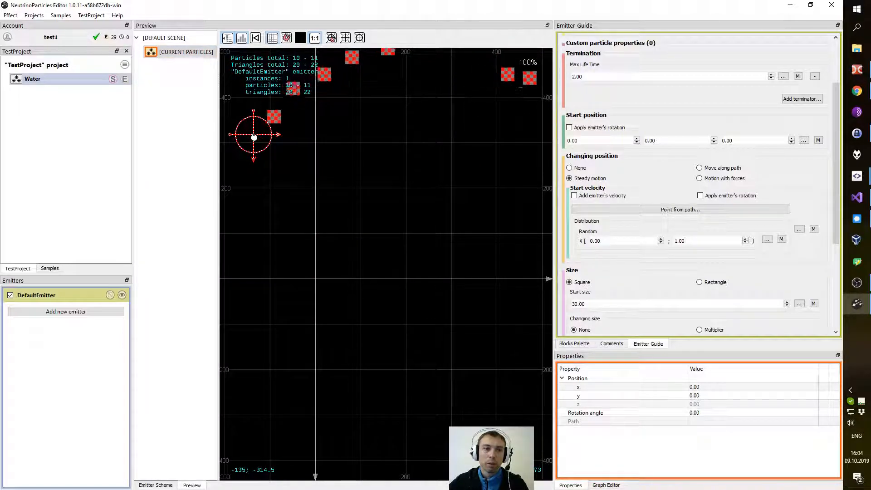
{"action": "left_click_drag", "start_coordinate": [289, 183], "coordinate": [407, 349]}
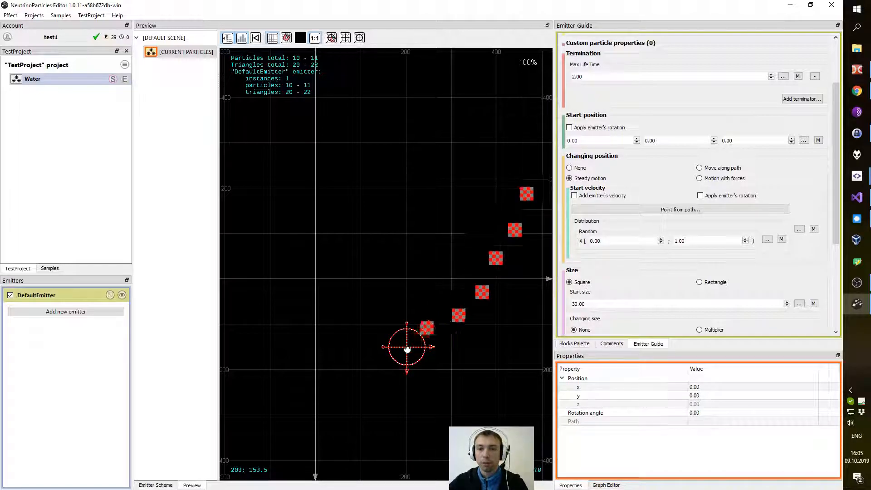
{"action": "left_click_drag", "start_coordinate": [408, 348], "coordinate": [246, 138]}
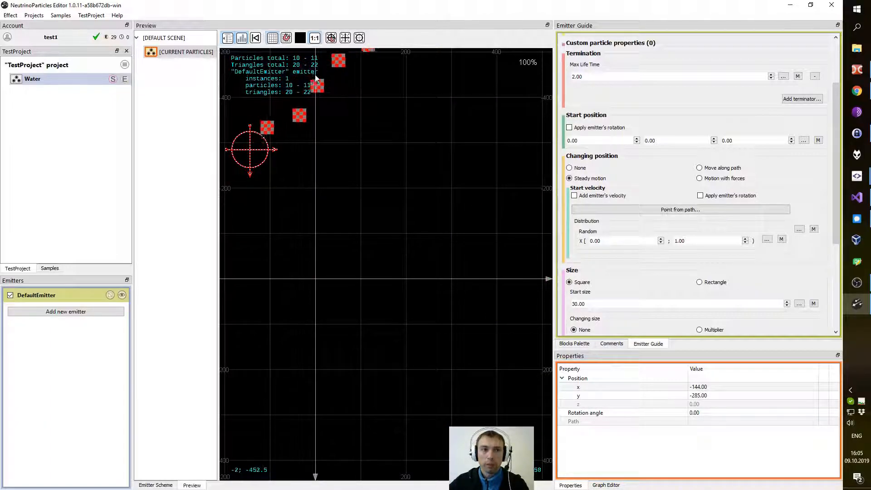
{"action": "left_click_drag", "start_coordinate": [252, 149], "coordinate": [317, 279]}
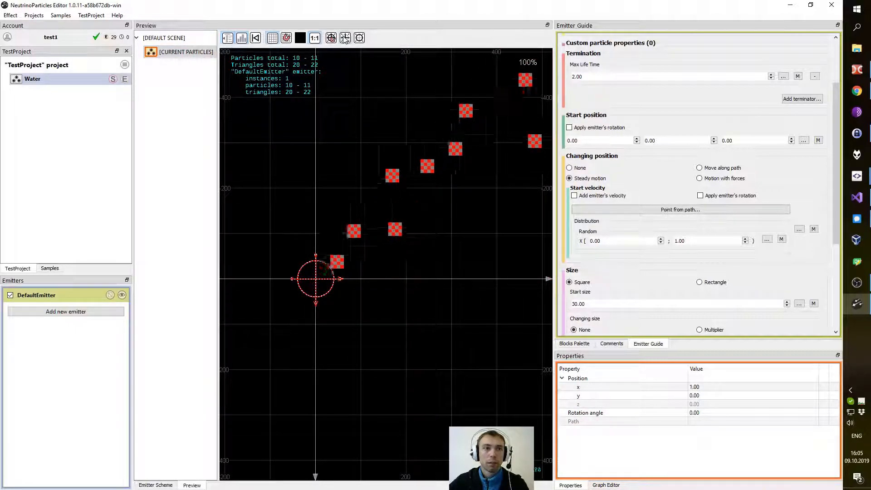
{"action": "left_click", "coordinate": [228, 38]}
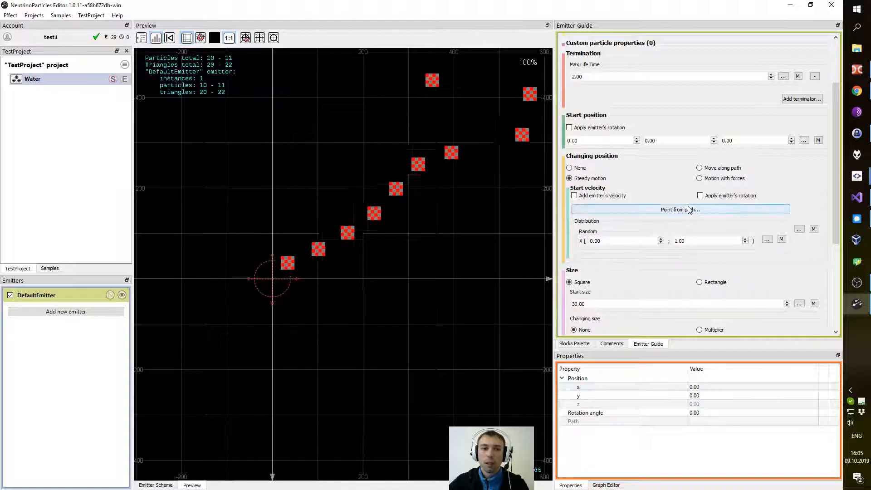
Step: Reopen the start velocity path and shorten it to run from about (250, -220) to about (305, -135)
{"action": "left_click", "coordinate": [719, 209]}
{"action": "mouse_move", "coordinate": [380, 154]}
{"action": "left_mouse_down"}
{"action": "mouse_move", "coordinate": [408, 168]}
{"action": "mouse_move", "coordinate": [388, 154]}
{"action": "left_mouse_up"}
{"action": "mouse_move", "coordinate": [410, 190]}
{"action": "left_mouse_down"}
{"action": "mouse_move", "coordinate": [400, 167]}
{"action": "mouse_move", "coordinate": [407, 183]}
{"action": "left_mouse_up"}
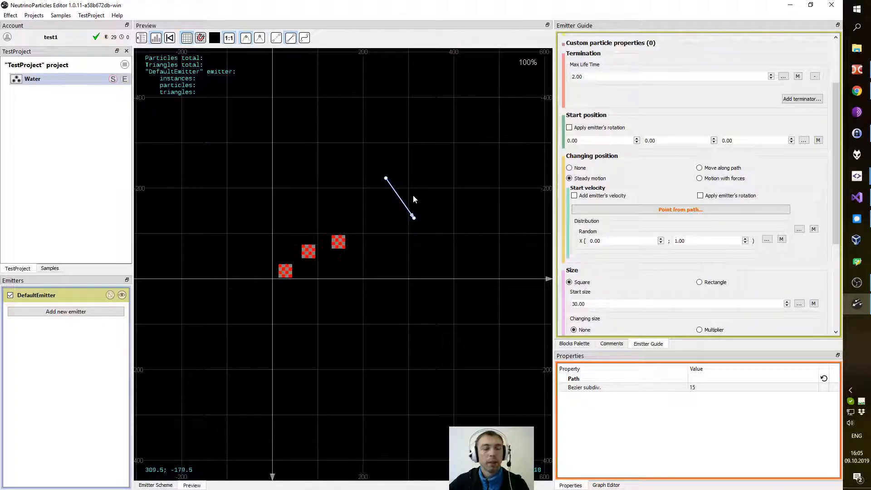
{"action": "left_click_drag", "start_coordinate": [412, 221], "coordinate": [411, 219]}
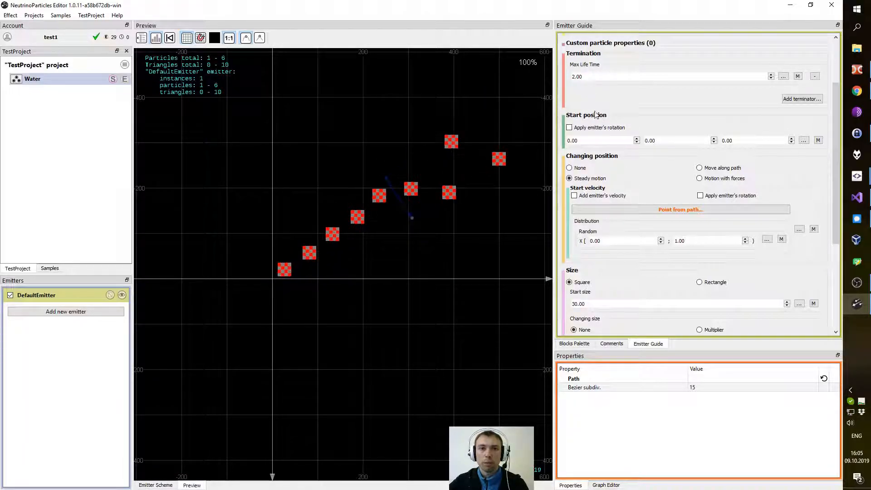
Step: Try a periodic generation rate of 20, and settle on a rate of 30
{"action": "scroll", "coordinate": [624, 126], "scroll_direction": "up", "scroll_amount": 3}
{"action": "double_click", "coordinate": [588, 87]}
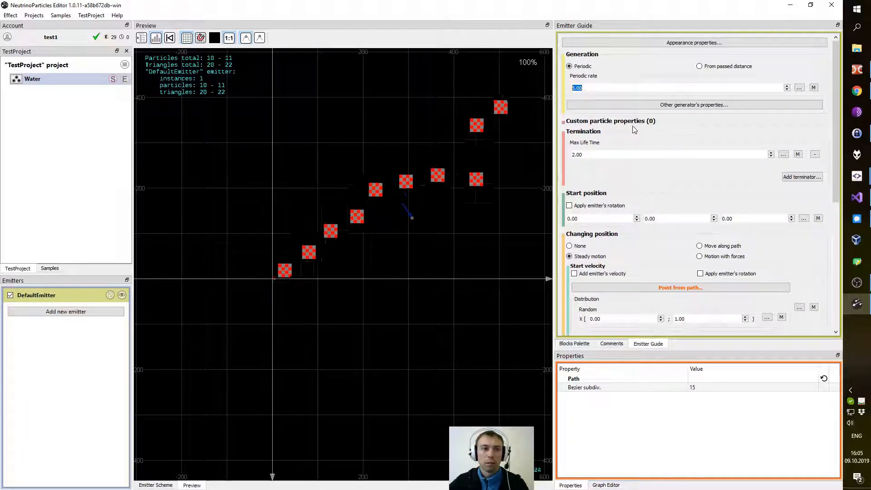
{"action": "type", "text": "20"}
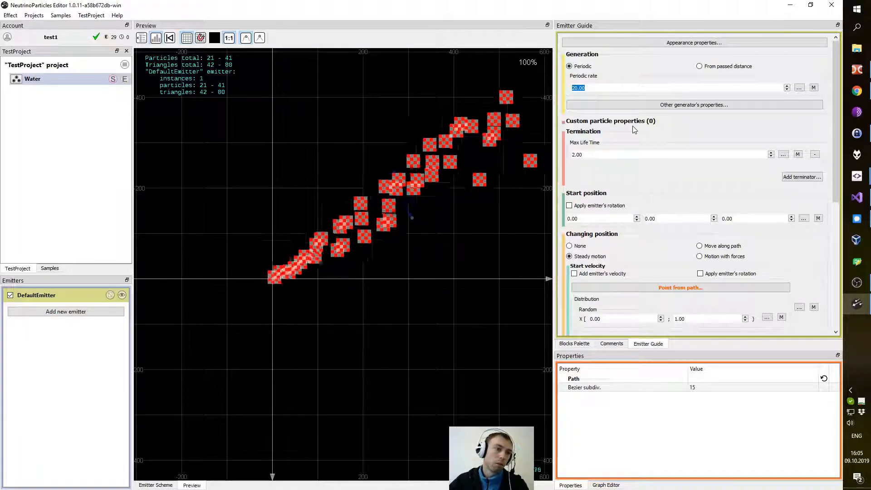
{"action": "type", "text": "30"}
{"action": "key", "text": "Return"}
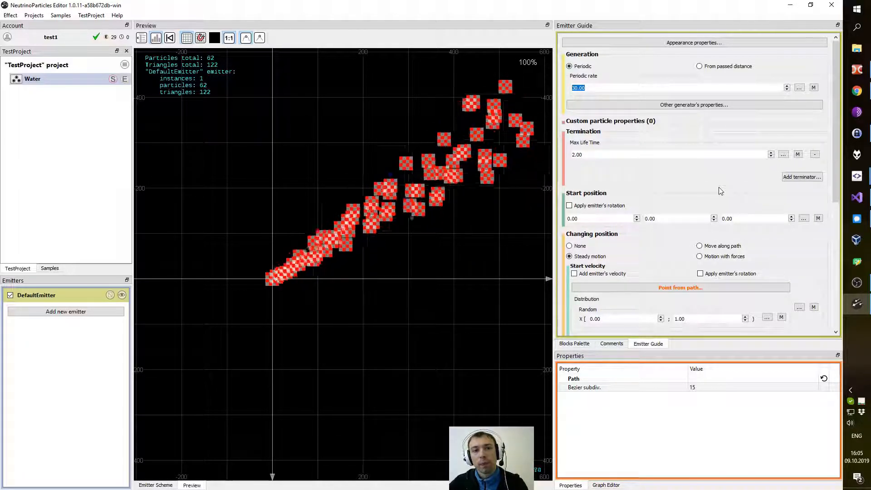
Step: Switch how the particles change position to Motion with forces
{"action": "scroll", "coordinate": [721, 190], "scroll_direction": "down", "scroll_amount": 1}
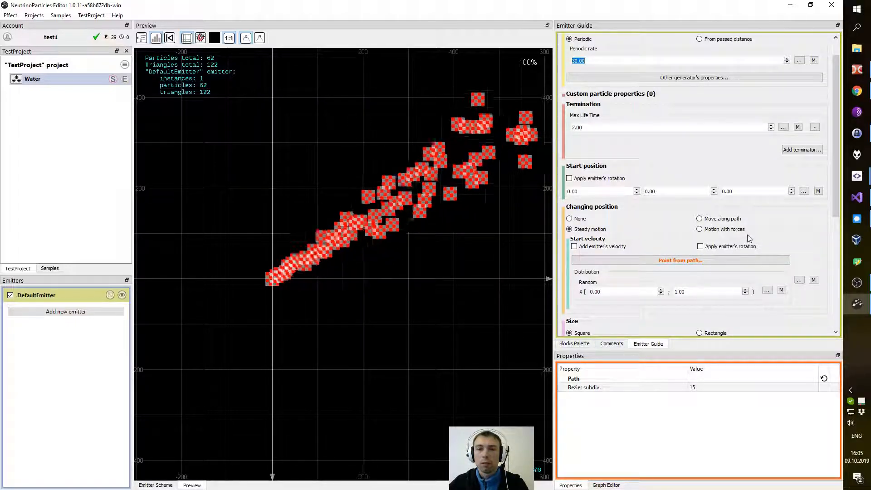
{"action": "scroll", "coordinate": [840, 200], "scroll_direction": "down", "scroll_amount": 1}
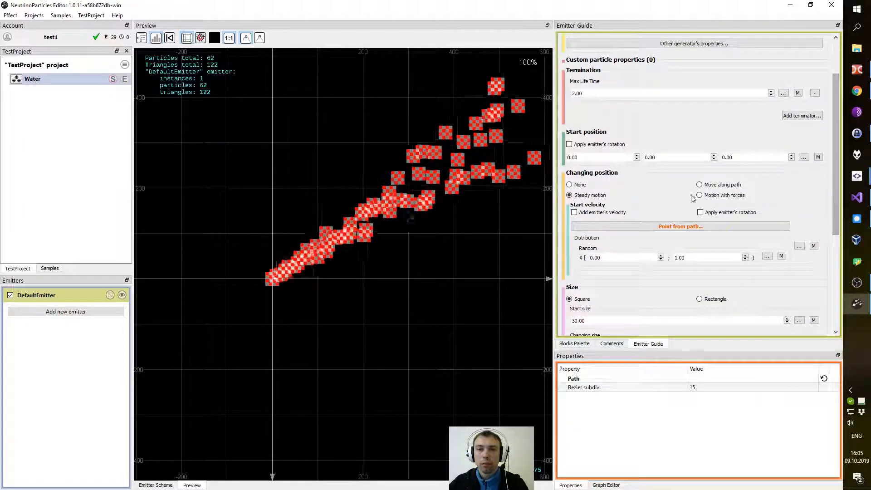
{"action": "left_click", "coordinate": [714, 196]}
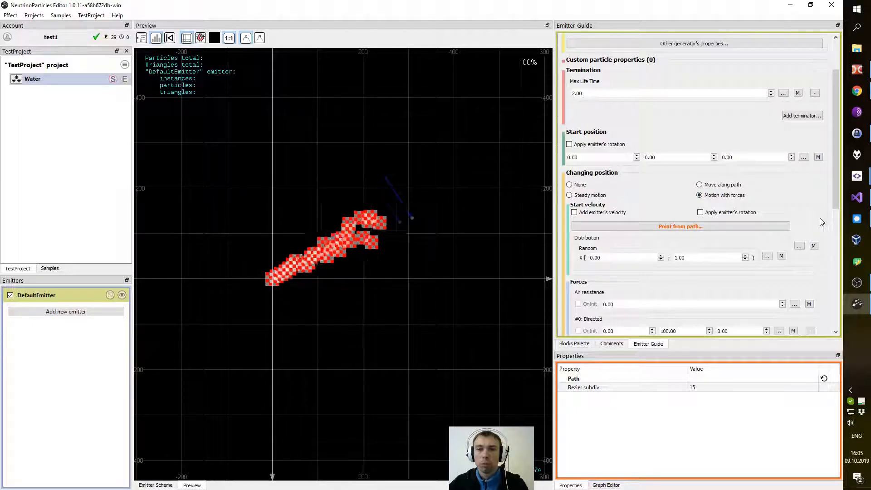
Step: Set the air resistance to 0.50 and the directed force's vertical component to 400
{"action": "left_click_drag", "start_coordinate": [836, 190], "coordinate": [837, 224]}
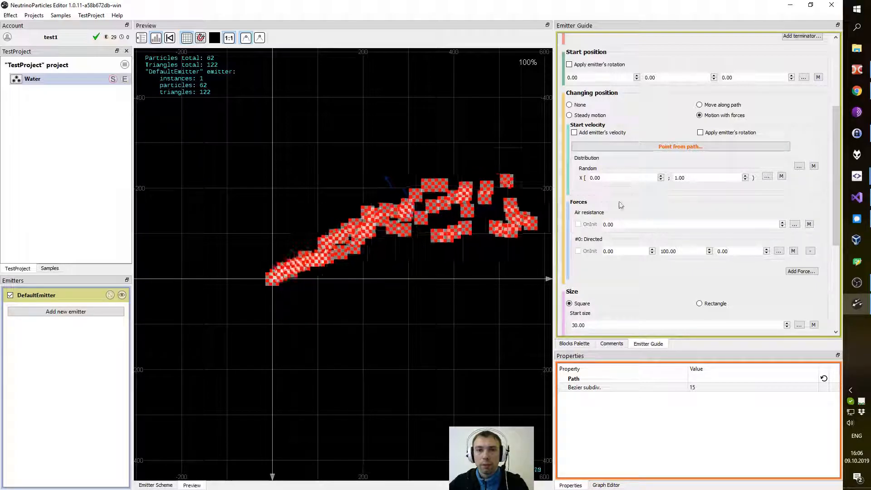
{"action": "scroll", "coordinate": [597, 236], "scroll_direction": "down", "scroll_amount": 1}
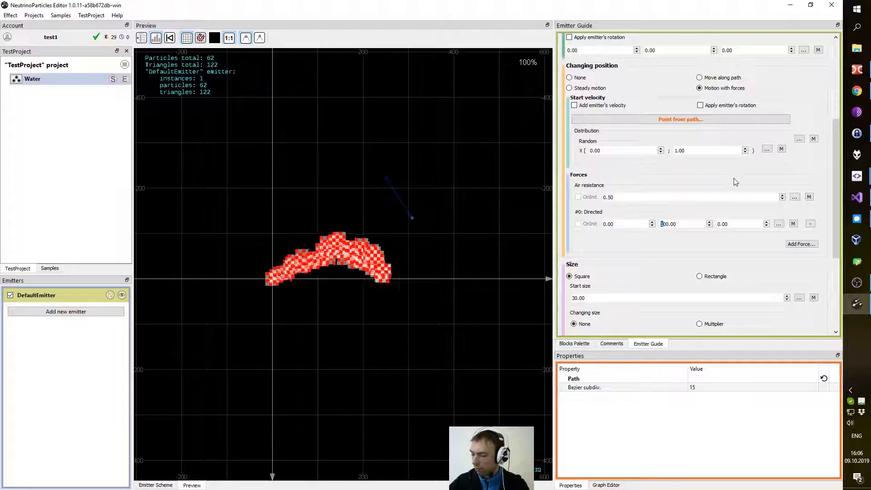
{"action": "key", "text": "Return"}
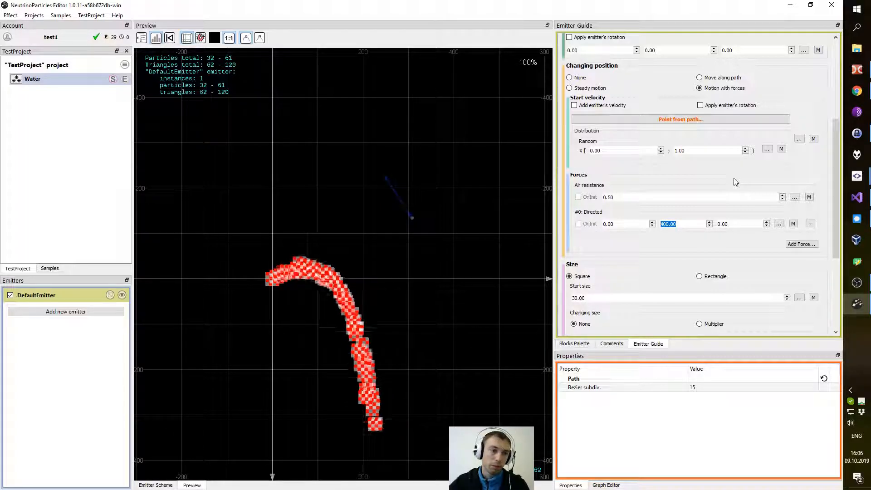
{"action": "left_click_drag", "start_coordinate": [836, 135], "coordinate": [837, 84]}
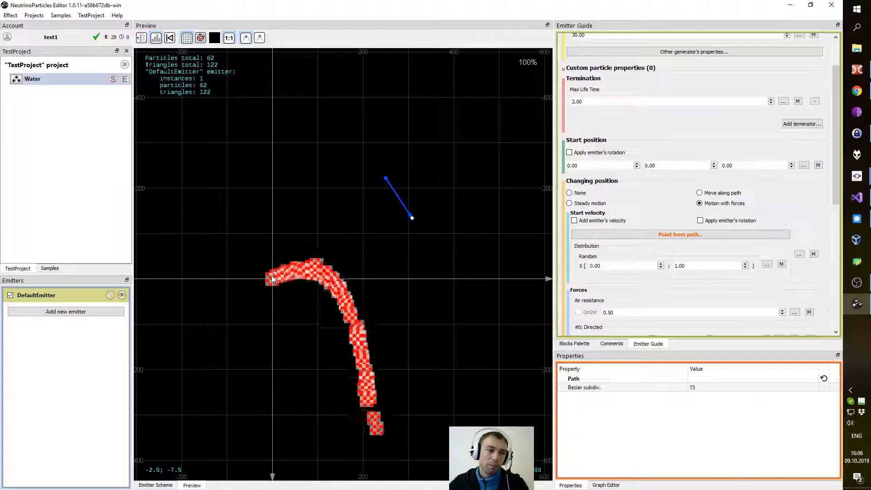
Step: Try the start velocity path farther from the origin, and settle on running it from about (275, -265) to about (335, -180)
{"action": "left_click_drag", "start_coordinate": [397, 198], "coordinate": [428, 176]}
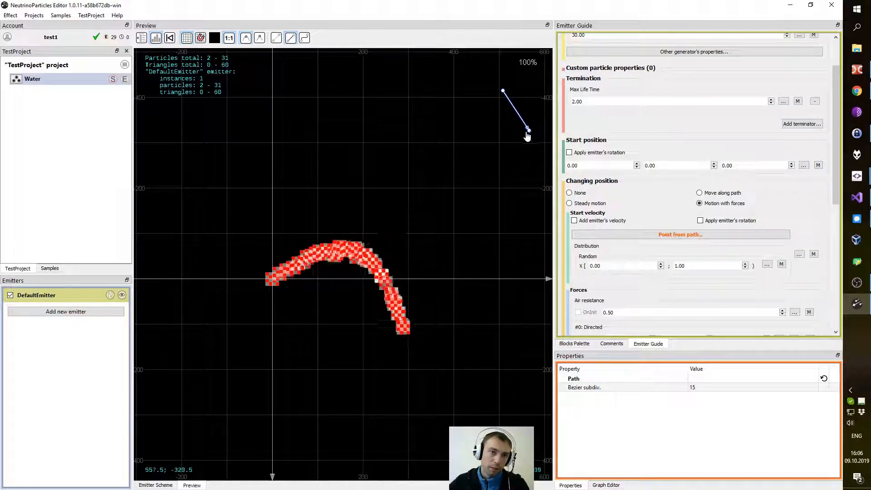
{"action": "left_click", "coordinate": [502, 135]}
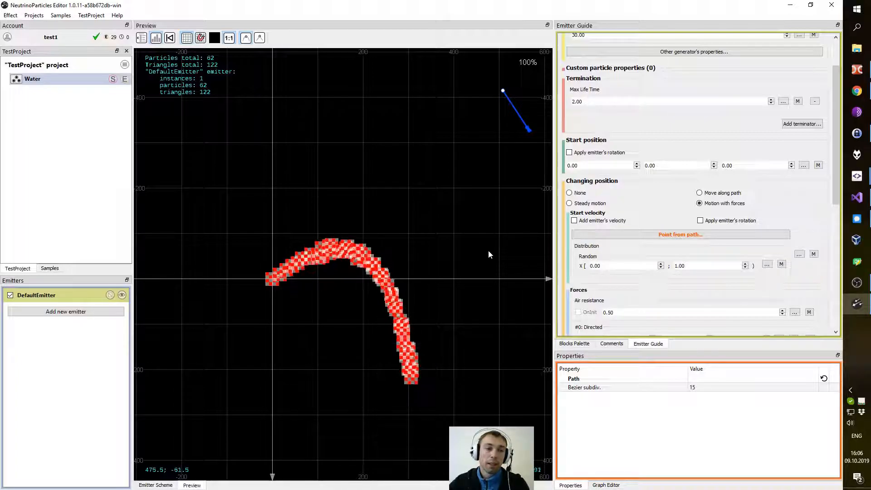
{"action": "left_click_drag", "start_coordinate": [508, 111], "coordinate": [466, 133]}
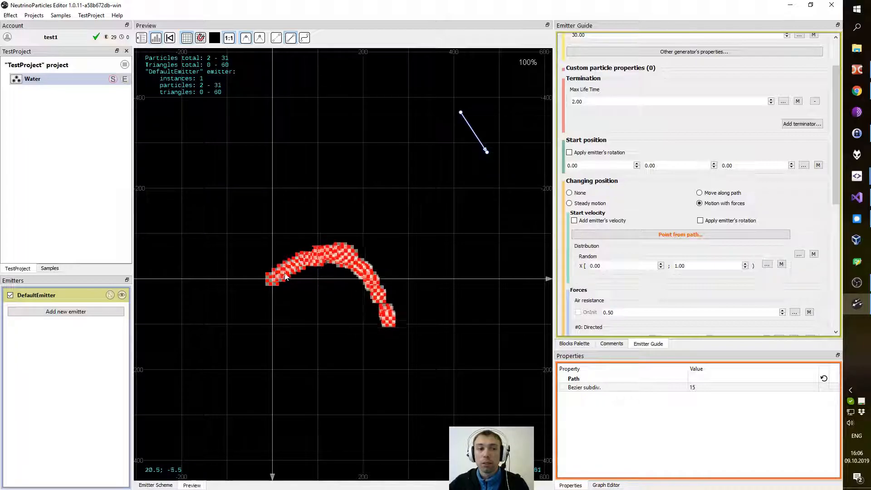
{"action": "left_click_drag", "start_coordinate": [482, 155], "coordinate": [423, 167]}
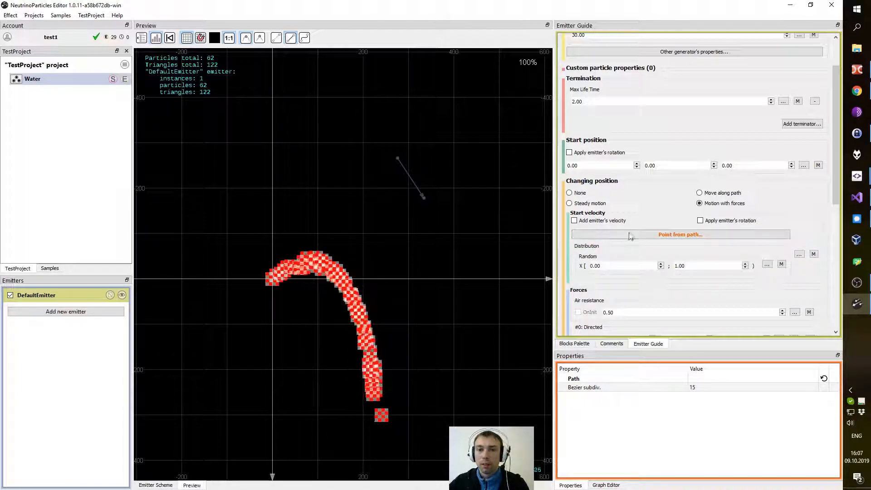
Step: Add a math expression to the start velocity, trying a * 10 and settling on a * 3
{"action": "left_click", "coordinate": [814, 255]}
{"action": "scroll", "coordinate": [837, 165], "scroll_direction": "down", "scroll_amount": 3}
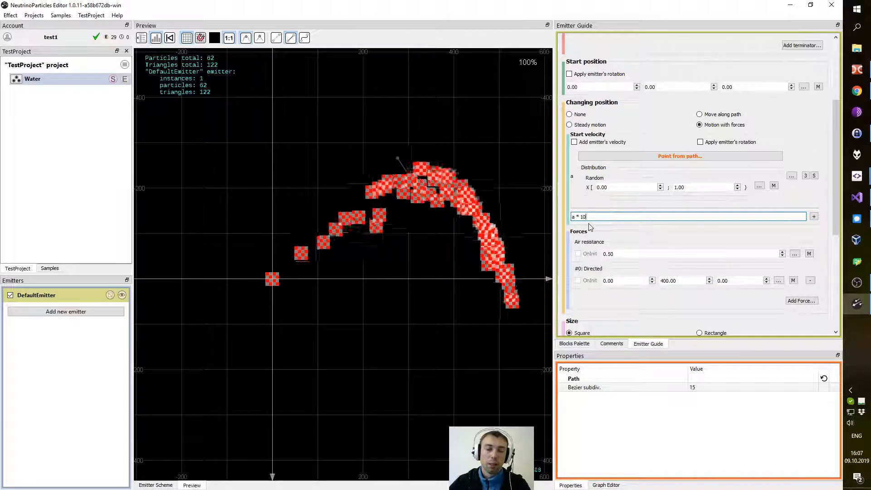
{"action": "double_click", "coordinate": [591, 218]}
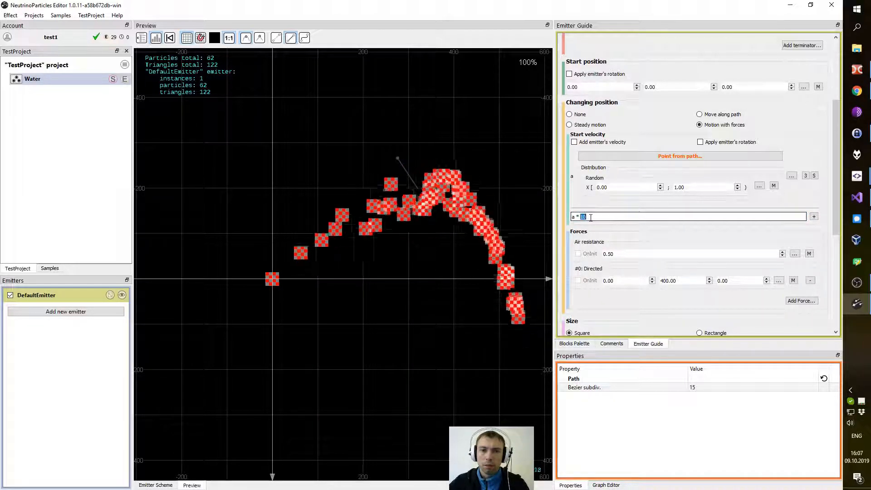
{"action": "type", "text": "3"}
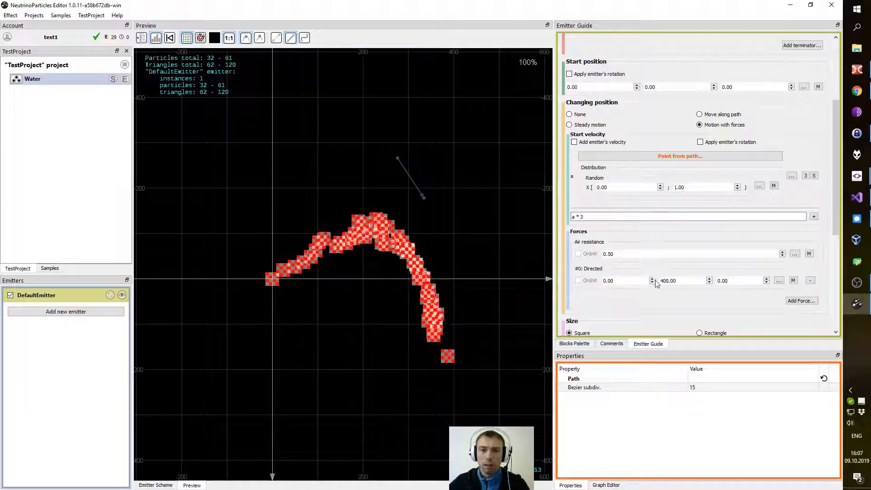
Step: Set the air resistance to 0.20
{"action": "double_click", "coordinate": [645, 254]}
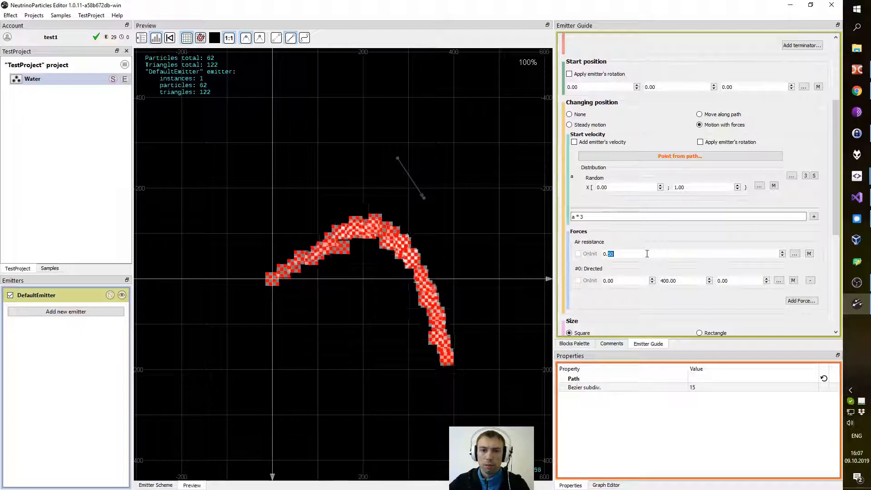
{"action": "type", "text": "2"}
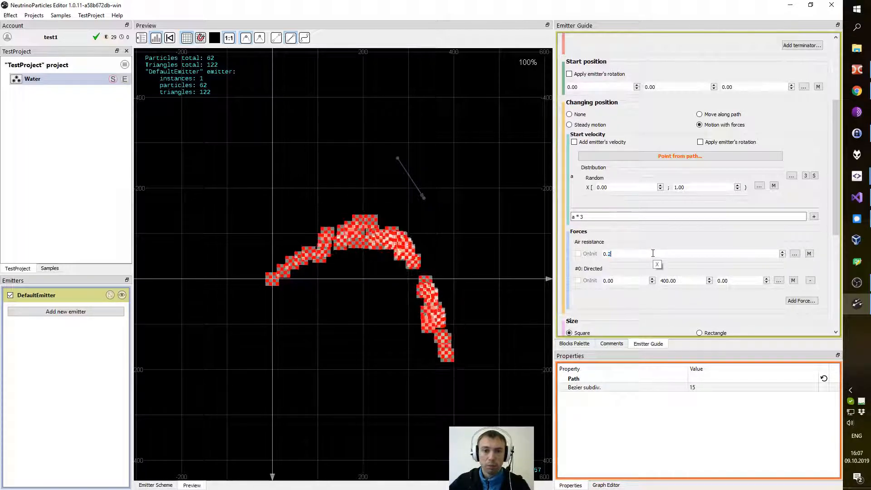
{"action": "key", "text": "Return"}
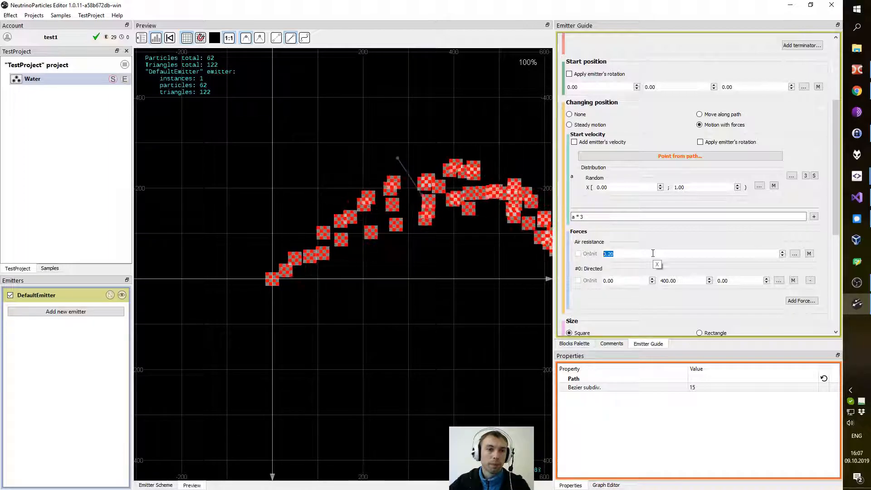
Step: Move the start velocity path closer to the origin and shorten it to run from about (155, -155) to about (180, -125)
{"action": "mouse_move", "coordinate": [409, 181]}
{"action": "left_mouse_down"}
{"action": "mouse_move", "coordinate": [359, 217]}
{"action": "mouse_move", "coordinate": [365, 204]}
{"action": "mouse_move", "coordinate": [435, 177]}
{"action": "mouse_move", "coordinate": [353, 222]}
{"action": "mouse_move", "coordinate": [357, 208]}
{"action": "mouse_move", "coordinate": [412, 168]}
{"action": "mouse_move", "coordinate": [346, 219]}
{"action": "mouse_move", "coordinate": [395, 186]}
{"action": "left_mouse_up"}
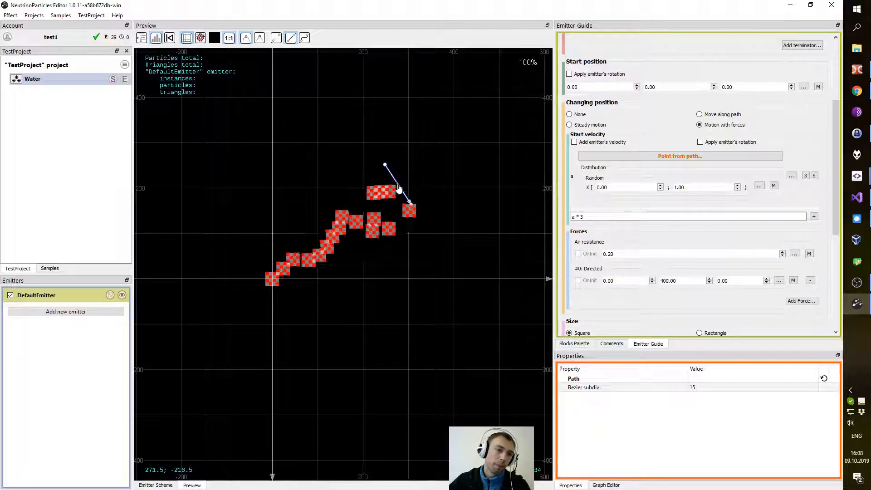
{"action": "left_click", "coordinate": [411, 204]}
{"action": "left_click_drag", "start_coordinate": [410, 207], "coordinate": [368, 215]}
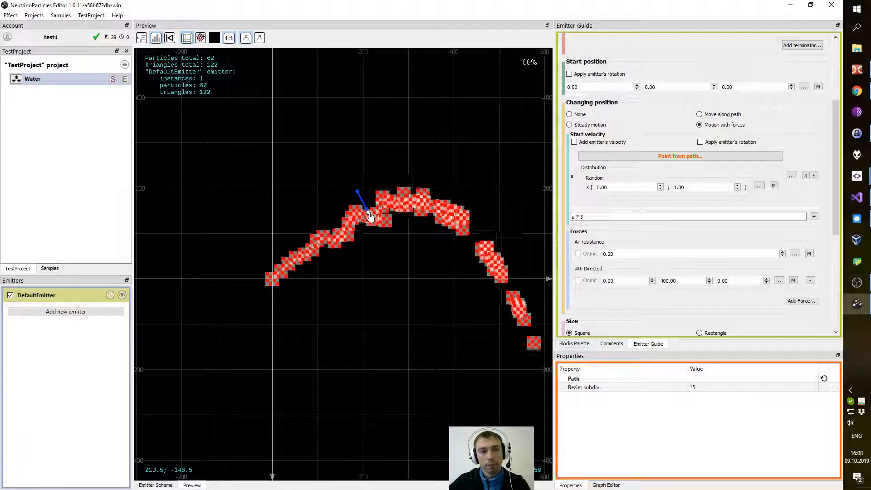
{"action": "left_click_drag", "start_coordinate": [370, 213], "coordinate": [346, 220]}
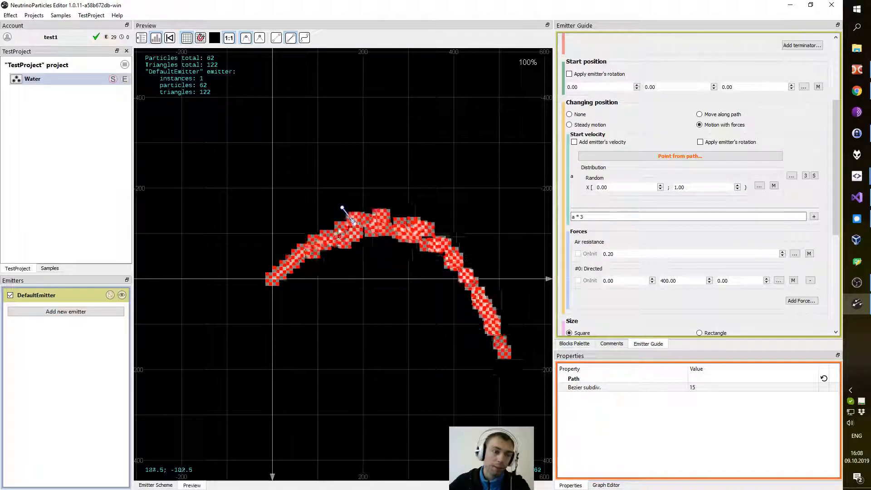
Step: Add a random argument b from 0.80 to 1.00 to the start velocity, and make the expression a * b * 3
{"action": "left_click", "coordinate": [581, 216]}
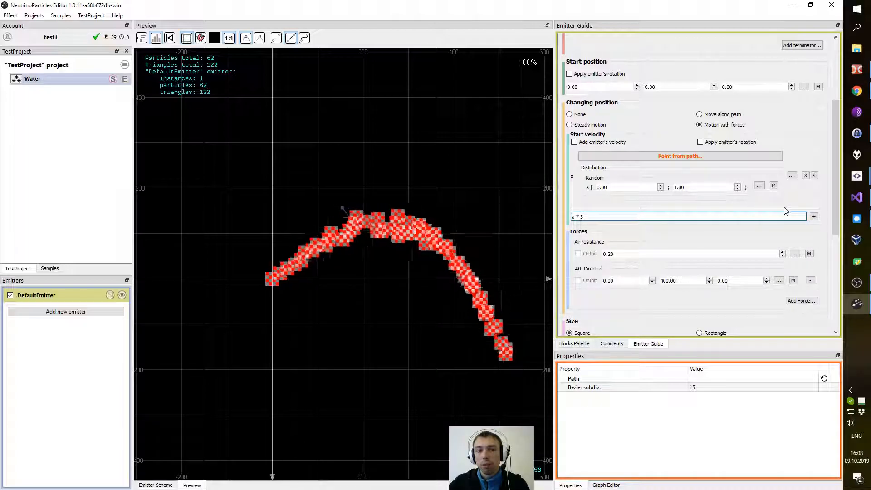
{"action": "mouse_move", "coordinate": [839, 183]}
{"action": "left_mouse_down"}
{"action": "mouse_move", "coordinate": [839, 199]}
{"action": "mouse_move", "coordinate": [839, 179]}
{"action": "left_mouse_up"}
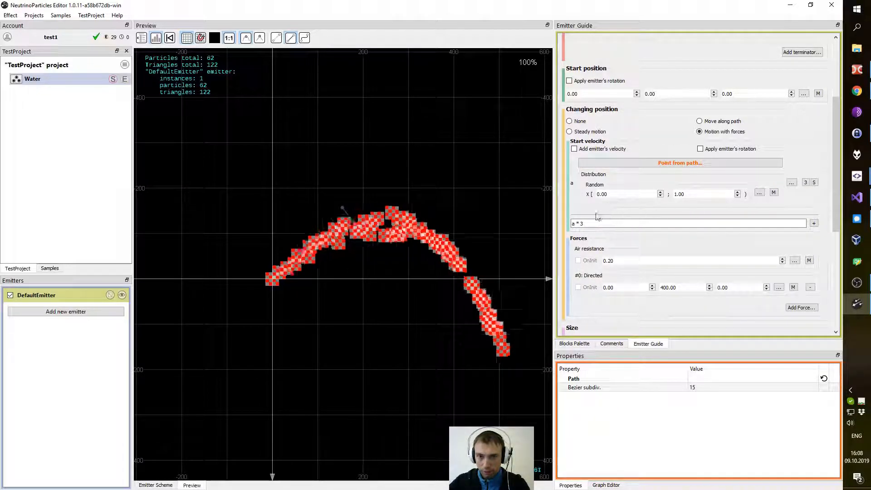
{"action": "left_click", "coordinate": [814, 224]}
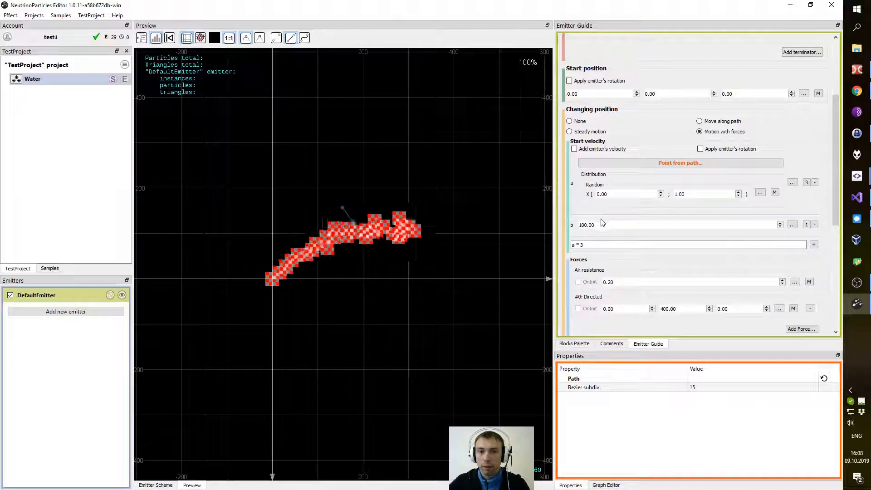
{"action": "left_click", "coordinate": [792, 225]}
{"action": "left_click", "coordinate": [823, 241]}
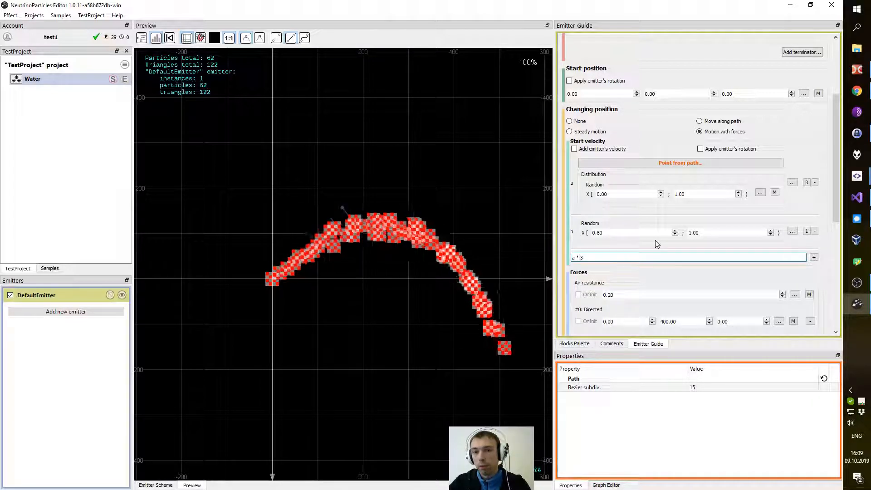
{"action": "type", "text": "b *"}
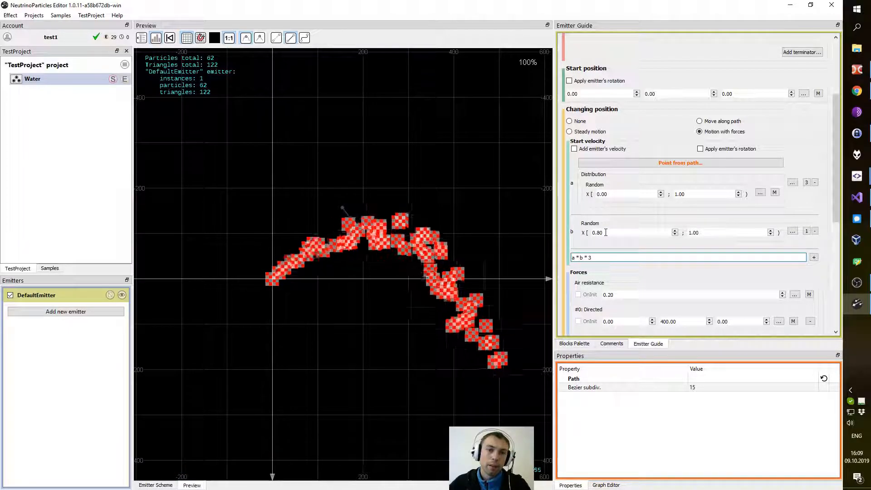
Step: Try a lower limit of 0 for the start velocity's random argument b, and return it to 0.80
{"action": "left_click_drag", "start_coordinate": [606, 232], "coordinate": [590, 233]}
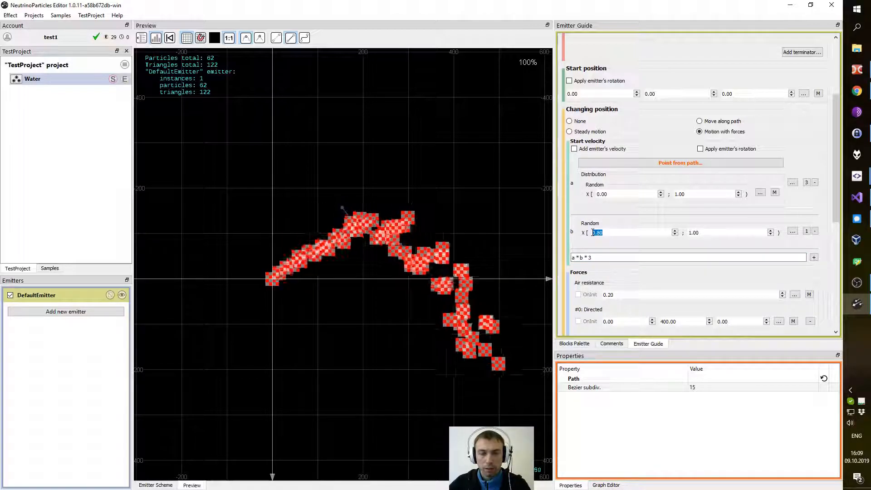
{"action": "type", "text": "0"}
{"action": "key", "text": "Return"}
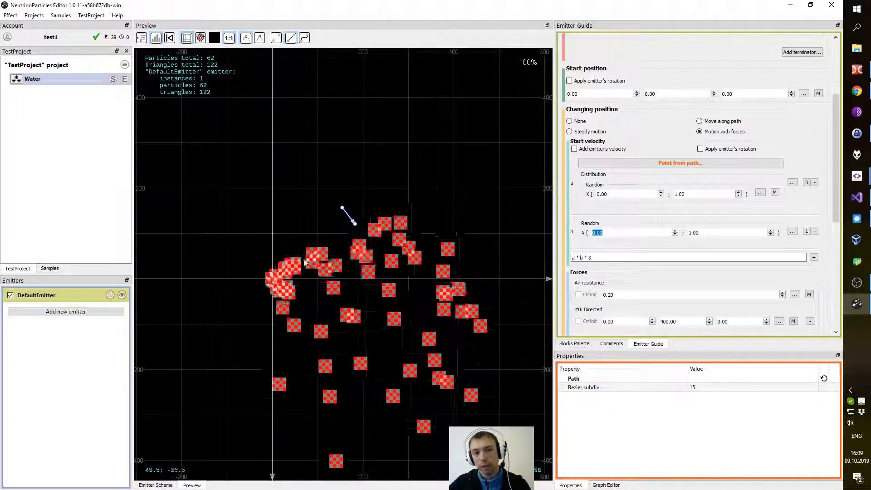
{"action": "key", "text": "Tab"}
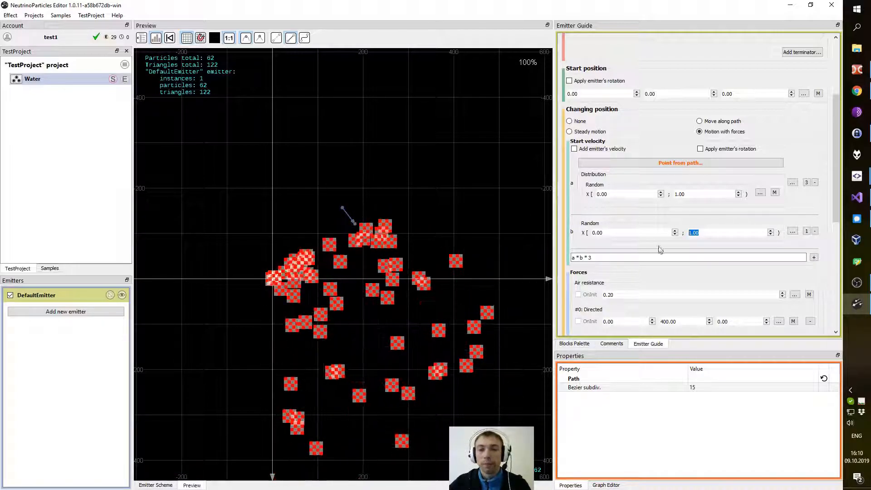
{"action": "key", "text": "shift+Tab"}
{"action": "type", "text": "0.8"}
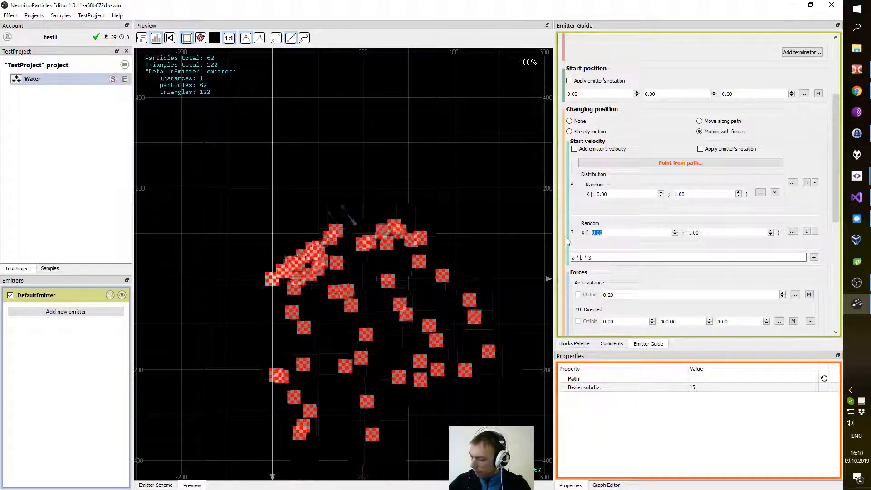
{"action": "key", "text": "Return"}
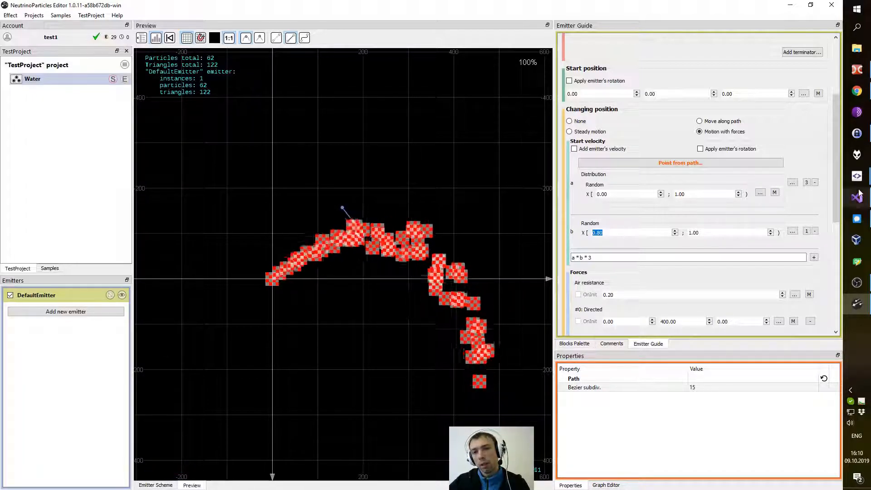
Step: Try a particle start size of 50, and settle on 60
{"action": "left_click_drag", "start_coordinate": [837, 182], "coordinate": [833, 284]}
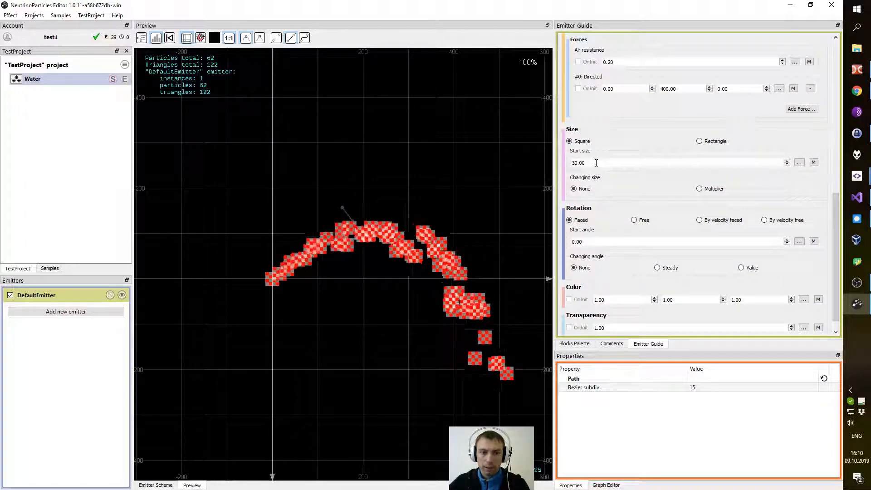
{"action": "left_click_drag", "start_coordinate": [596, 163], "coordinate": [532, 164]}
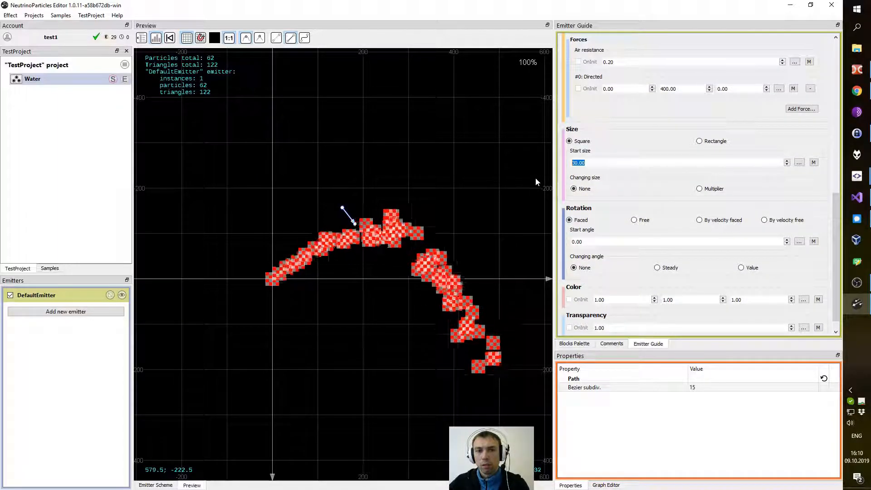
{"action": "type", "text": "50"}
{"action": "key", "text": "Return"}
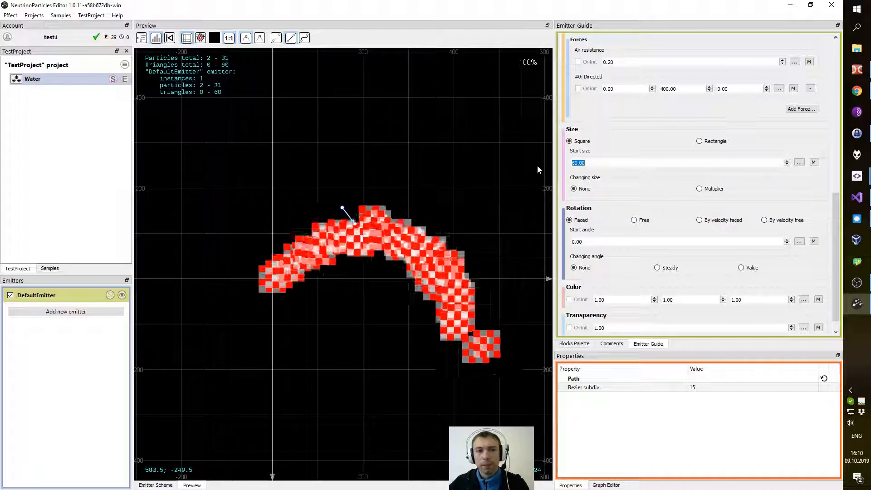
{"action": "type", "text": "60"}
{"action": "key", "text": "Return"}
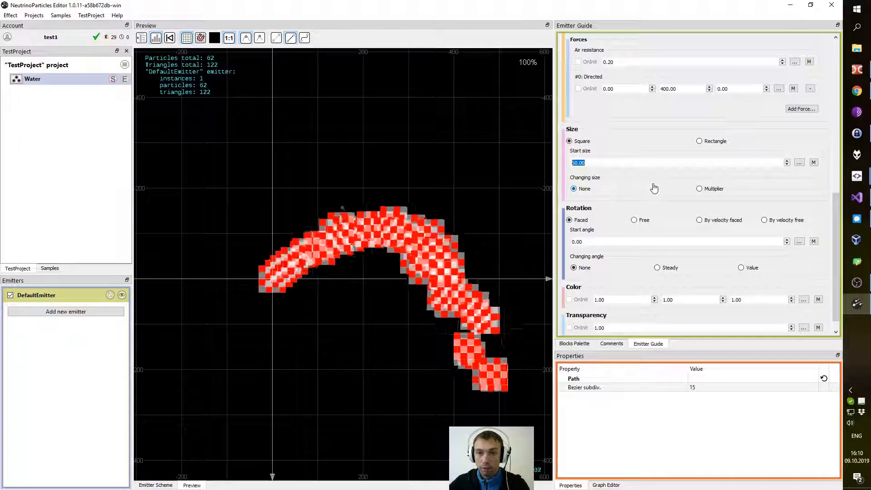
Step: Change the particle size by a multiplier over particle life, using a Bezier curve that rises from 0.2 to 1 and bows downward
{"action": "left_click", "coordinate": [699, 189]}
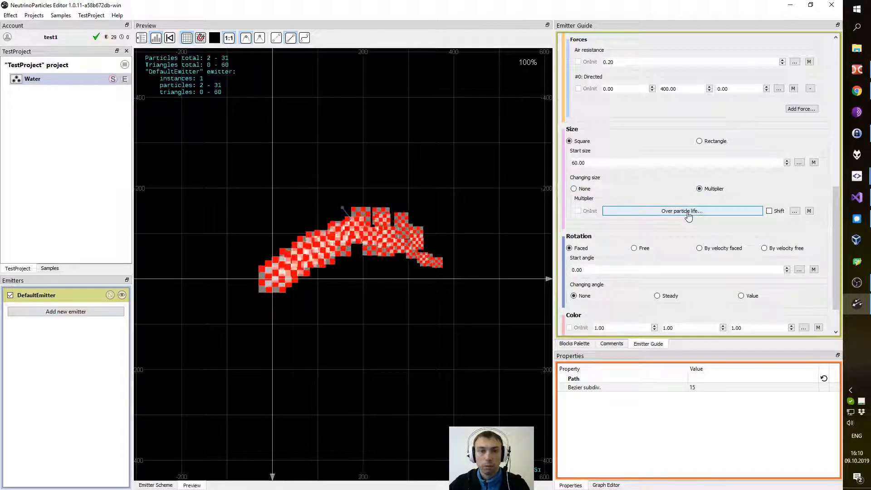
{"action": "left_click", "coordinate": [696, 212]}
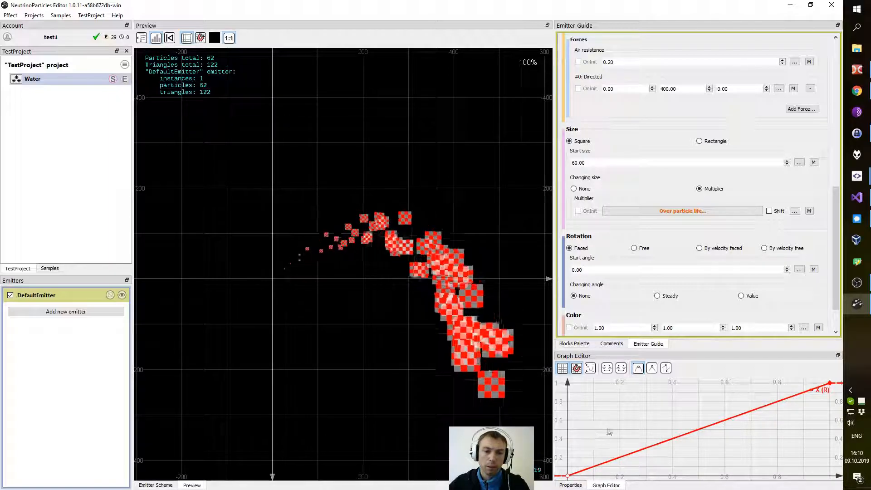
{"action": "scroll", "coordinate": [675, 421], "scroll_direction": "down", "scroll_amount": 2}
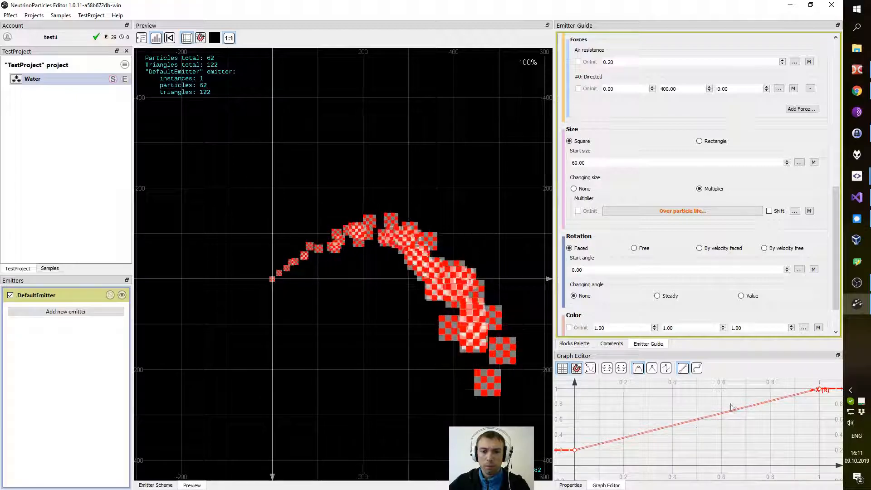
{"action": "left_click", "coordinate": [697, 371]}
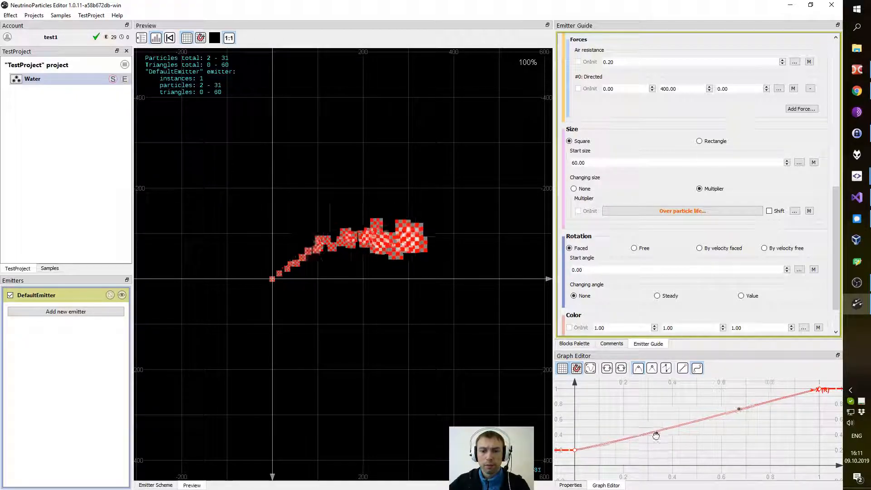
{"action": "left_click_drag", "start_coordinate": [753, 429], "coordinate": [753, 429]}
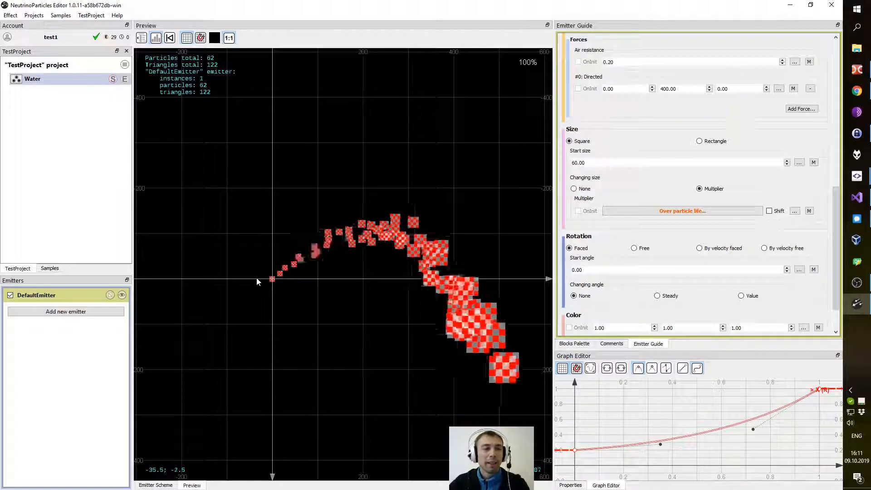
Step: Try a periodic generation rate of 40, and settle on a rate of 50
{"action": "left_click_drag", "start_coordinate": [837, 228], "coordinate": [833, 80]}
{"action": "left_click_drag", "start_coordinate": [604, 86], "coordinate": [557, 89]}
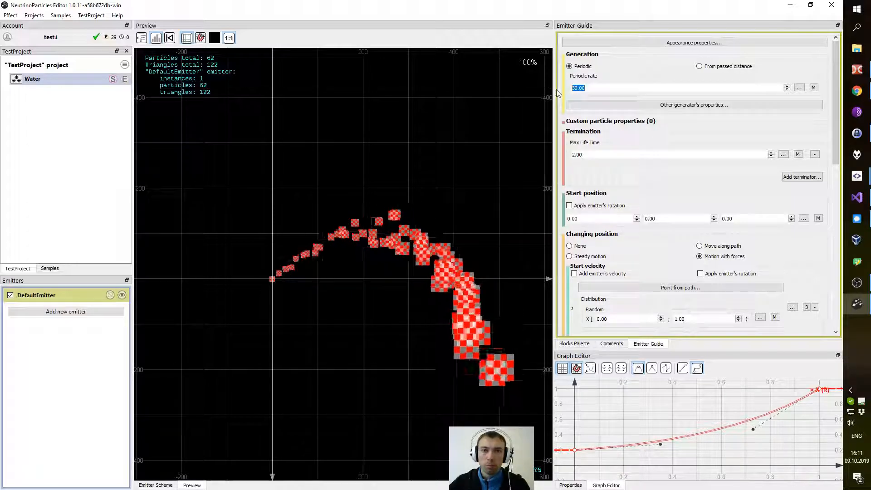
{"action": "type", "text": "40"}
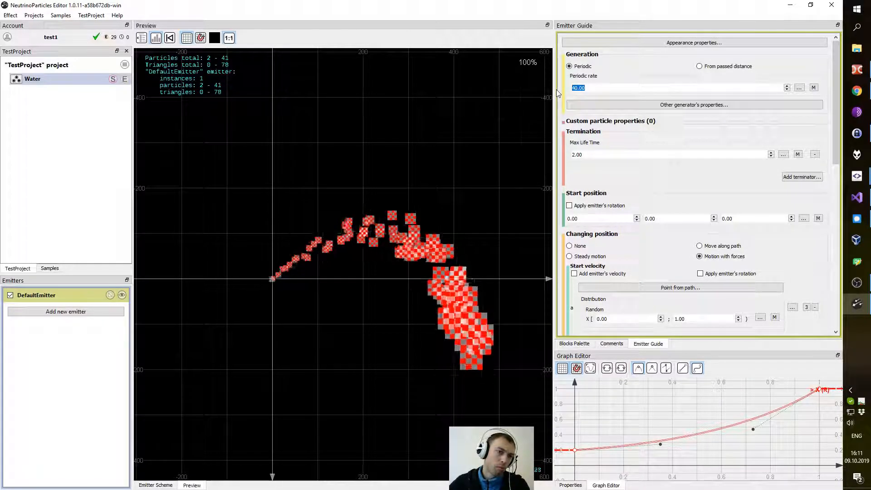
{"action": "type", "text": "50"}
{"action": "key", "text": "Return"}
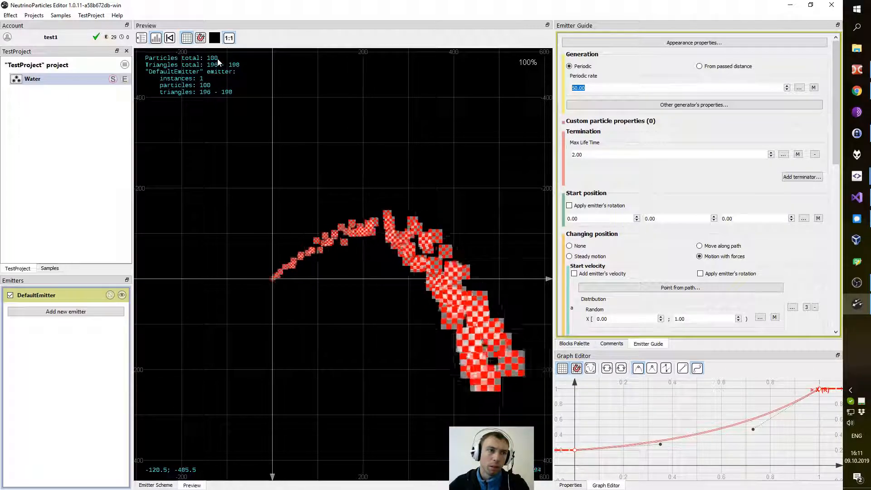
Step: Set DefaultEmitter's maximum number of particles to 200 and its periodic generation rate to 75
{"action": "left_click", "coordinate": [57, 296]}
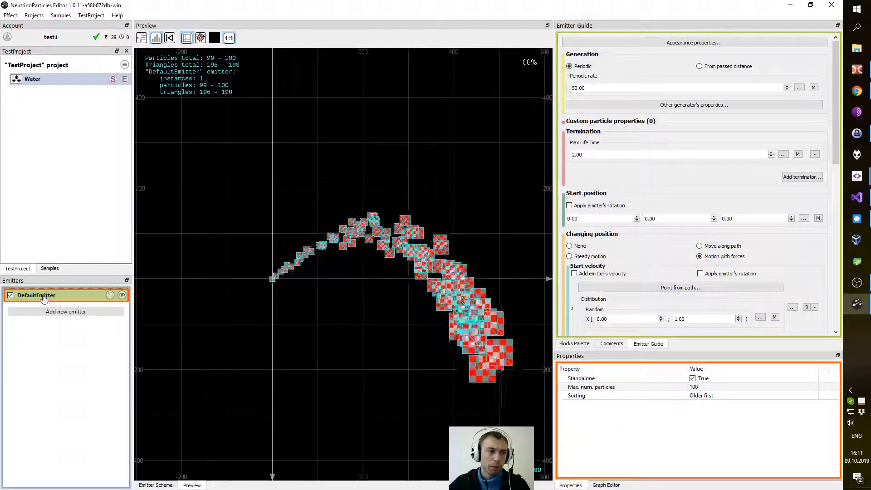
{"action": "double_click", "coordinate": [702, 388]}
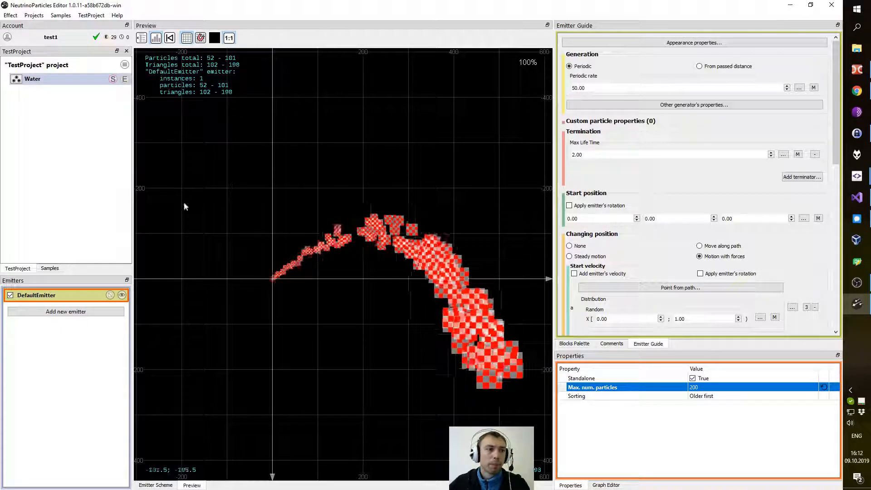
{"action": "left_click_drag", "start_coordinate": [836, 146], "coordinate": [836, 147]}
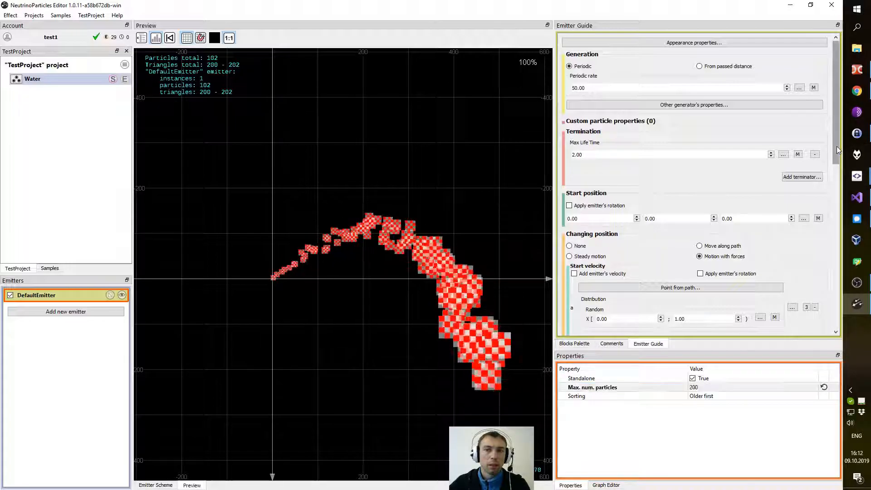
{"action": "double_click", "coordinate": [580, 86]}
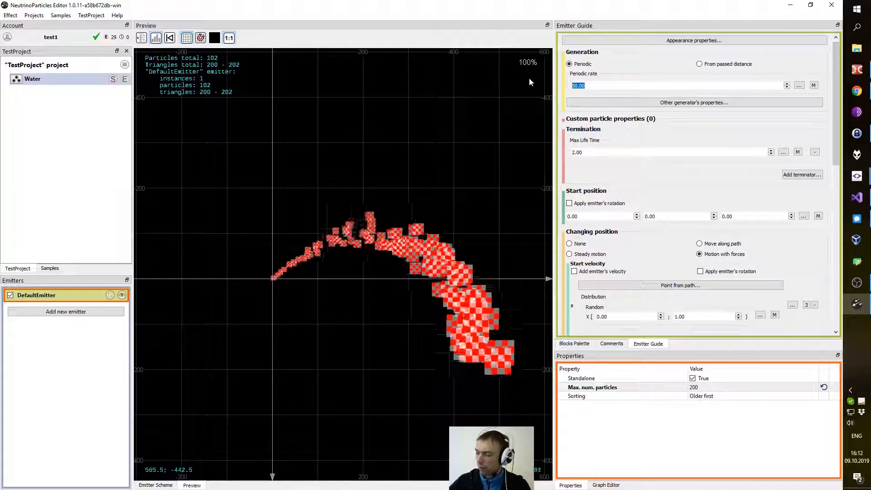
{"action": "type", "text": "75"}
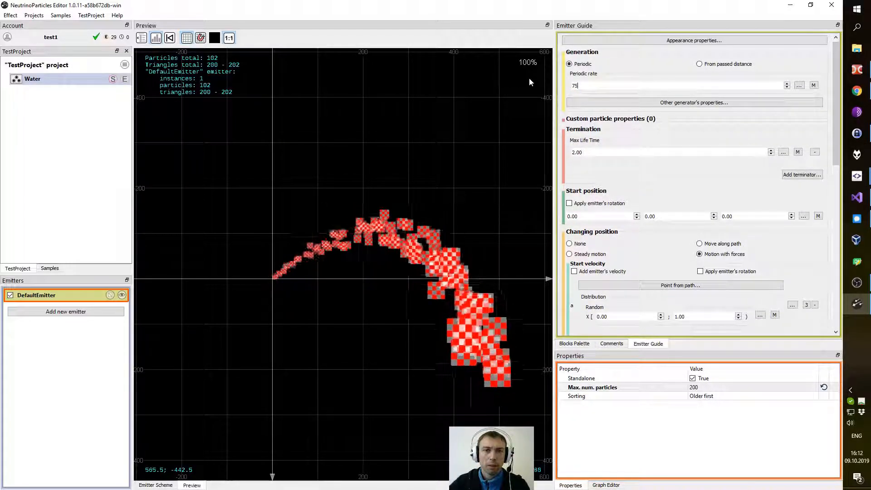
{"action": "key", "text": "Return"}
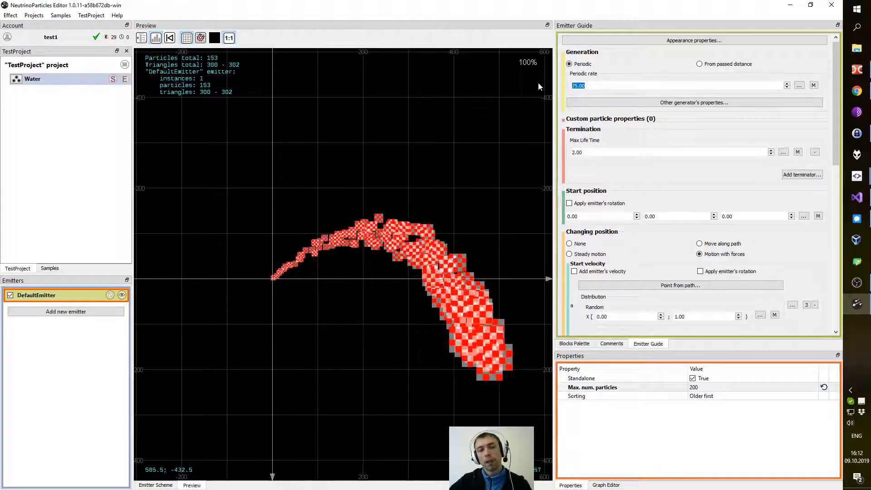
Step: Make the particles' maximum life time a random value between 1 and 3
{"action": "left_click_drag", "start_coordinate": [834, 88], "coordinate": [712, 111]}
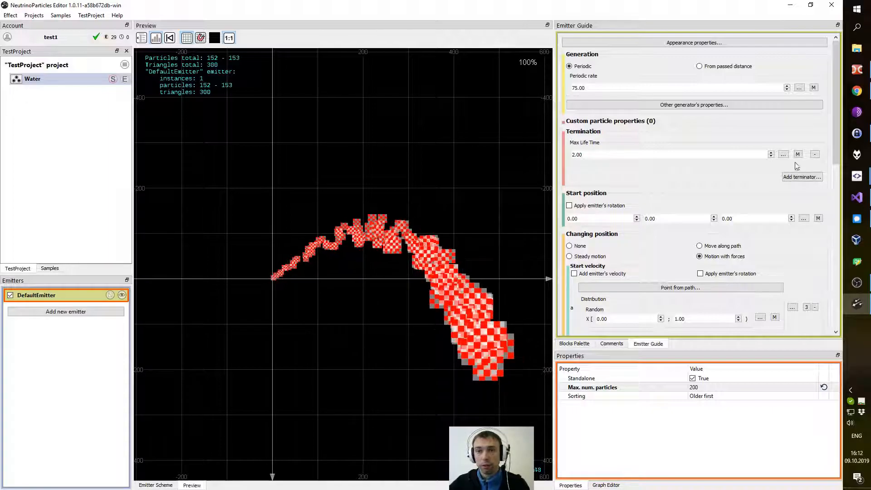
{"action": "double_click", "coordinate": [588, 154]}
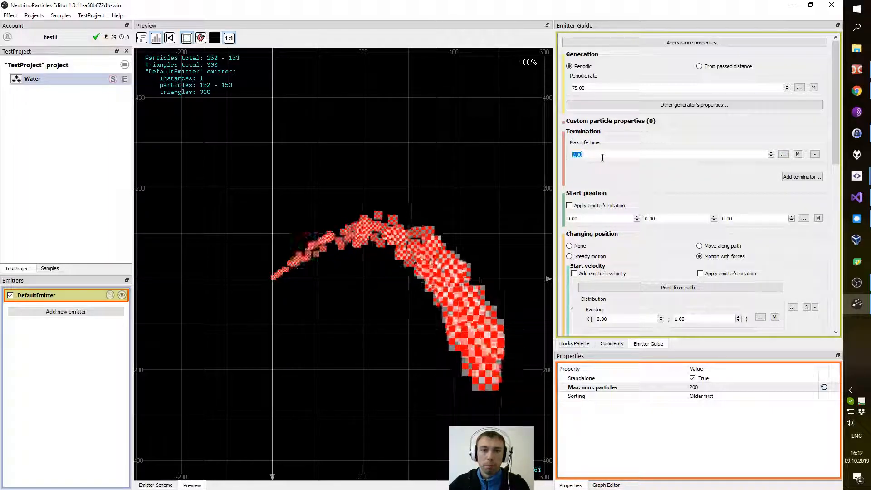
{"action": "left_click", "coordinate": [784, 155]}
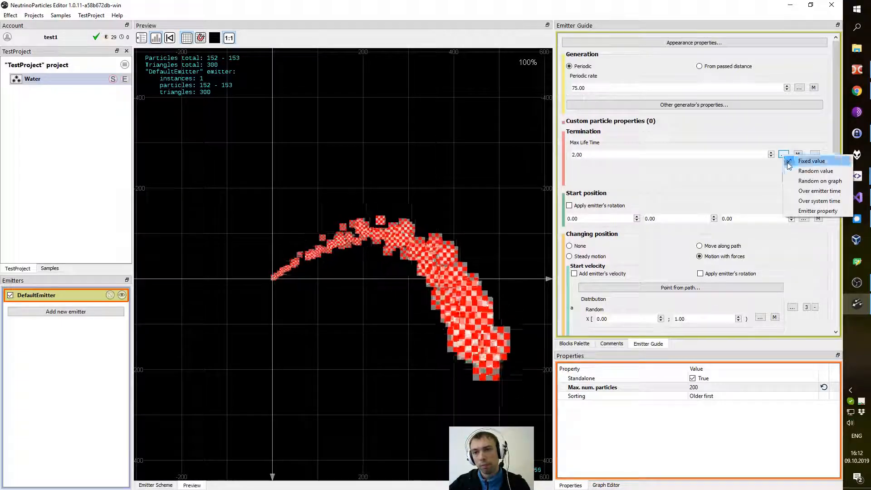
{"action": "left_click", "coordinate": [778, 171]}
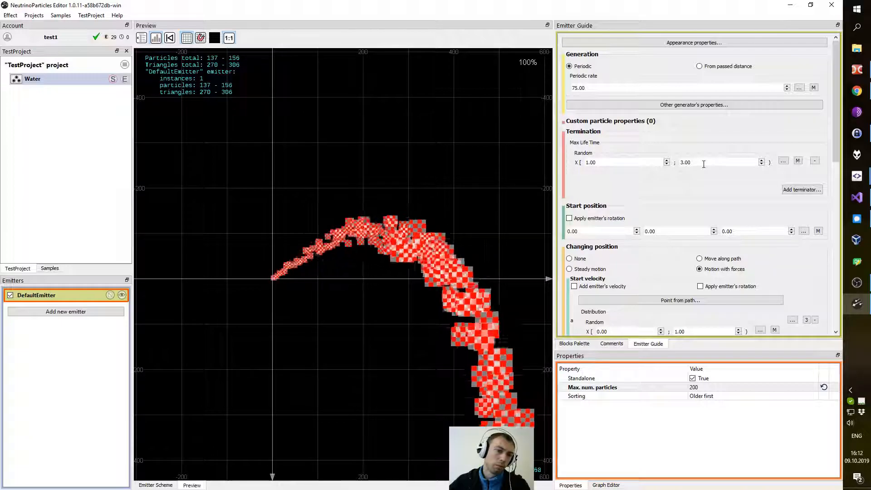
{"action": "left_click_drag", "start_coordinate": [406, 326], "coordinate": [382, 268]}
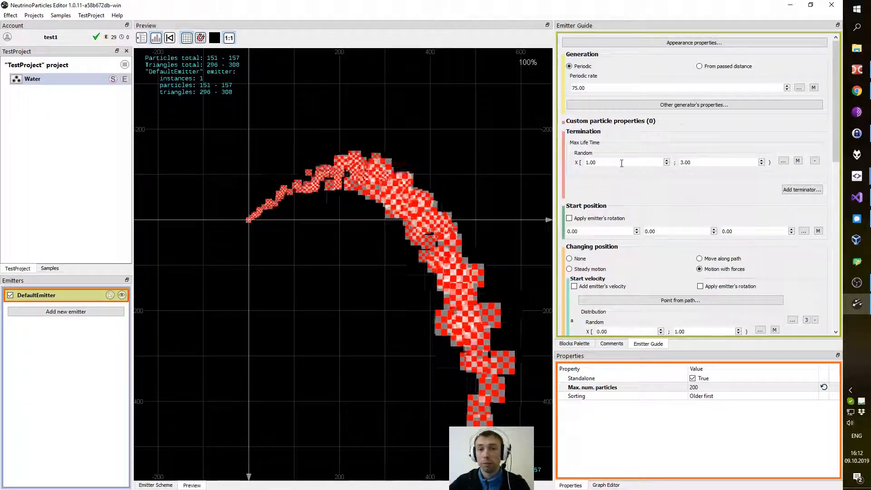
{"action": "left_click_drag", "start_coordinate": [339, 246], "coordinate": [317, 247]}
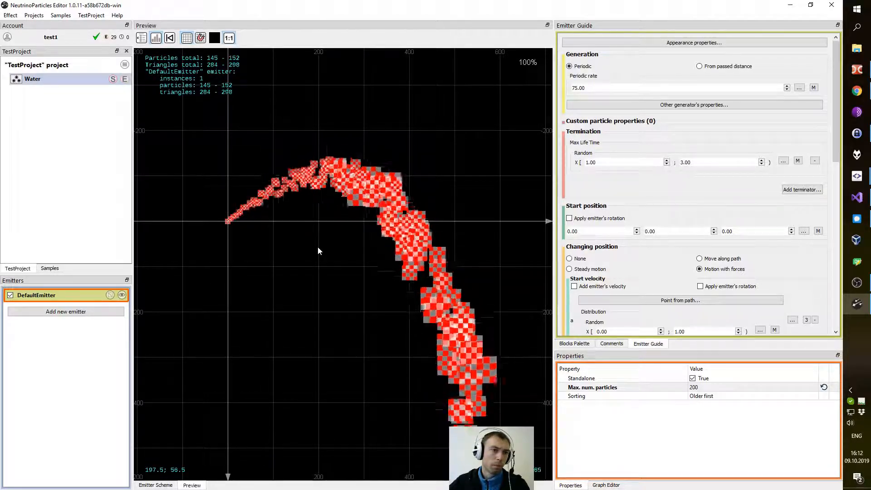
{"action": "left_click_drag", "start_coordinate": [317, 246], "coordinate": [331, 289]}
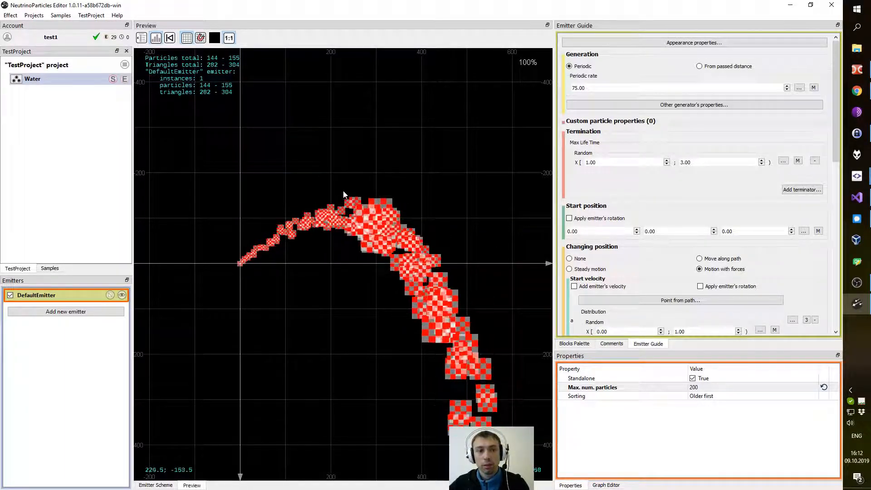
{"action": "left_click_drag", "start_coordinate": [479, 279], "coordinate": [479, 230]}
Step: Vary transparency over particle life with a graph that rises quickly from 0 to 1, holds until about 0.8 and falls to 0
{"action": "scroll", "coordinate": [837, 154], "scroll_direction": "down", "scroll_amount": 10}
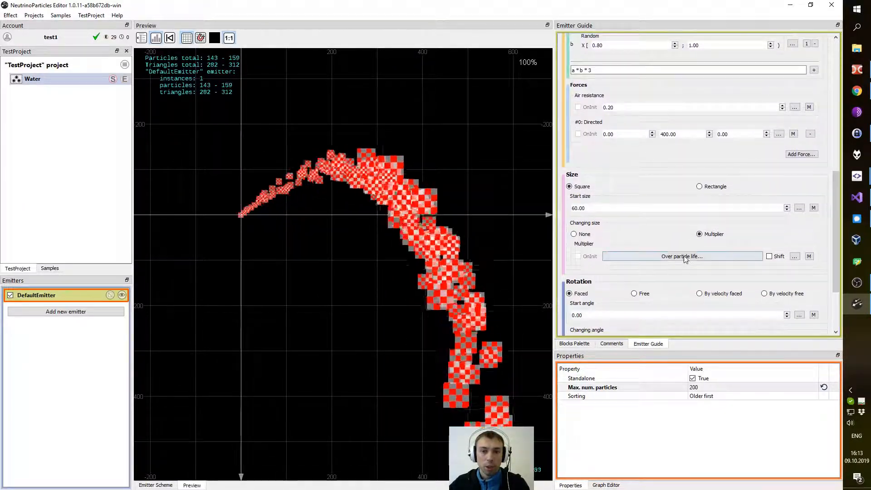
{"action": "left_click", "coordinate": [698, 258]}
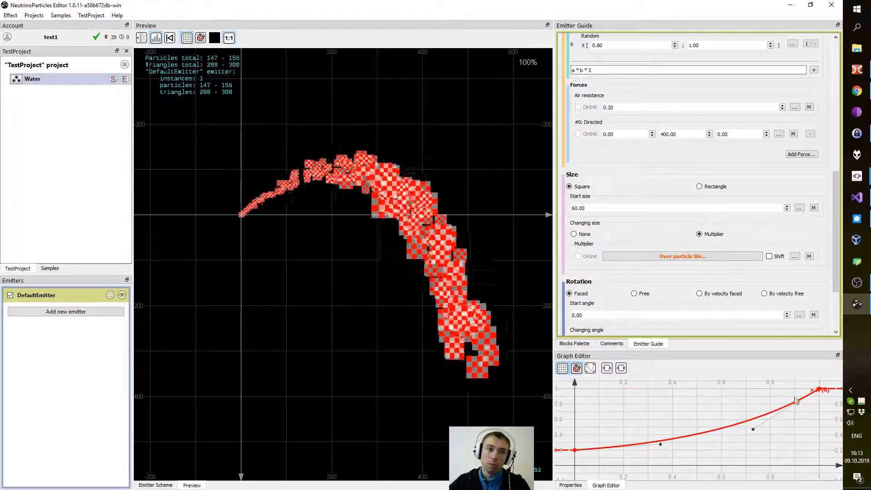
{"action": "left_click_drag", "start_coordinate": [835, 236], "coordinate": [837, 290]}
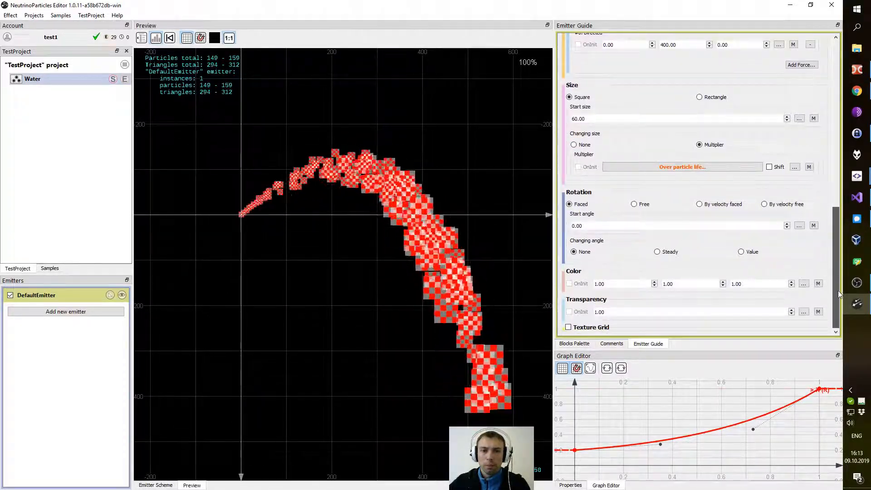
{"action": "left_click", "coordinate": [804, 312]}
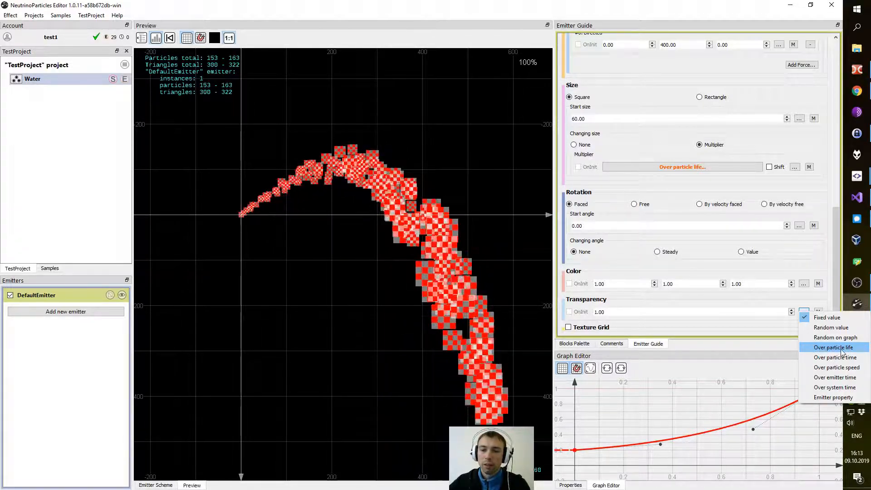
{"action": "left_click", "coordinate": [841, 352]}
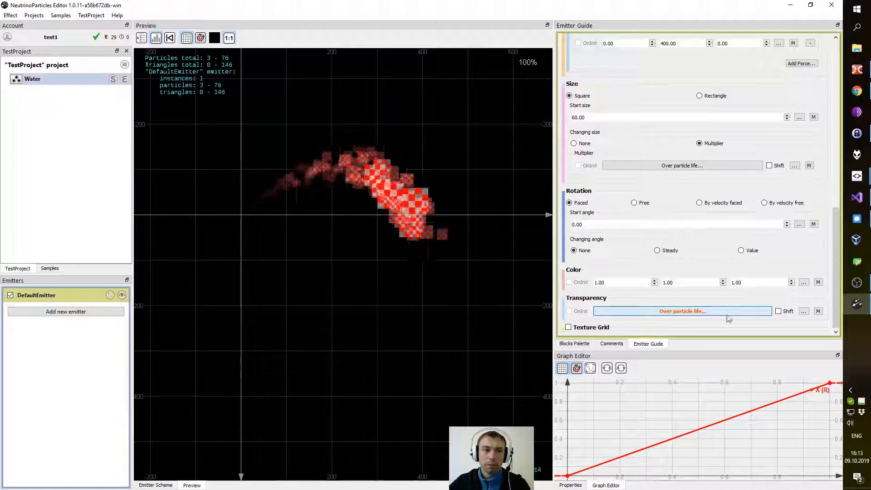
{"action": "left_click_drag", "start_coordinate": [584, 473], "coordinate": [586, 384]}
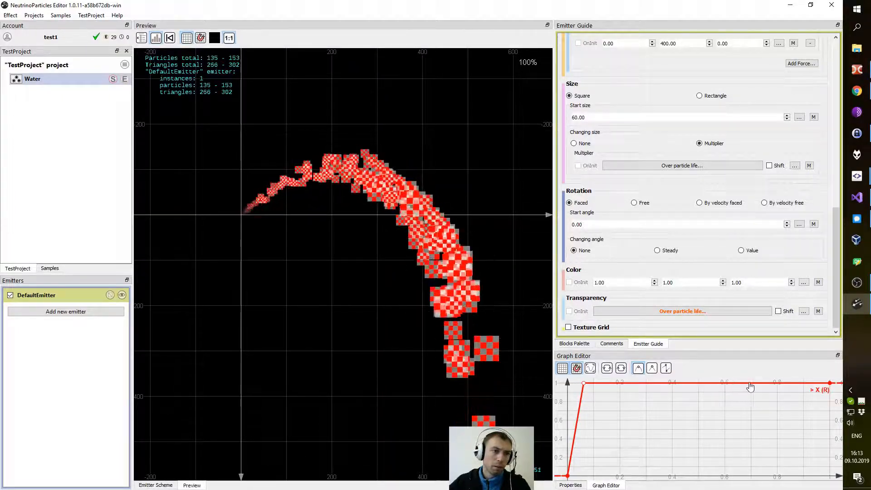
{"action": "left_click", "coordinate": [777, 384]}
{"action": "left_click_drag", "start_coordinate": [830, 384], "coordinate": [830, 476]}
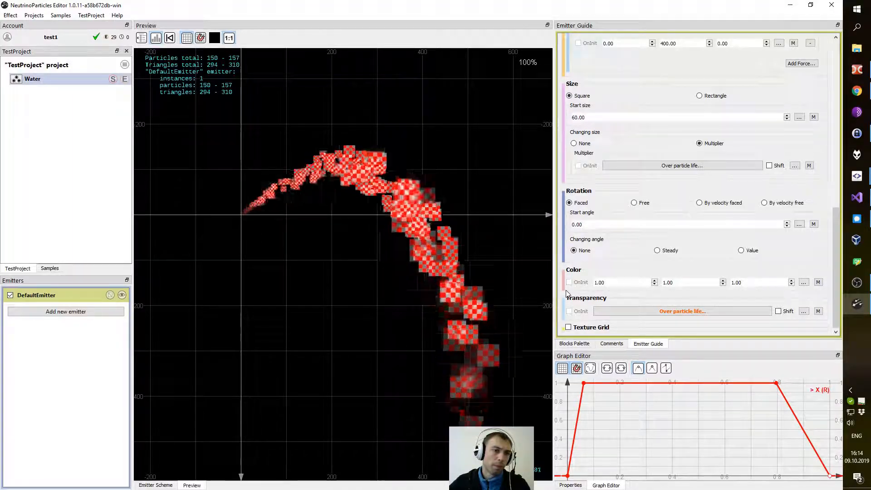
Step: Try an end value of 2 on the size multiplier's over-life curve, and settle on about 1.5 with the curve still bowing downward
{"action": "left_click_drag", "start_coordinate": [836, 238], "coordinate": [840, 179]}
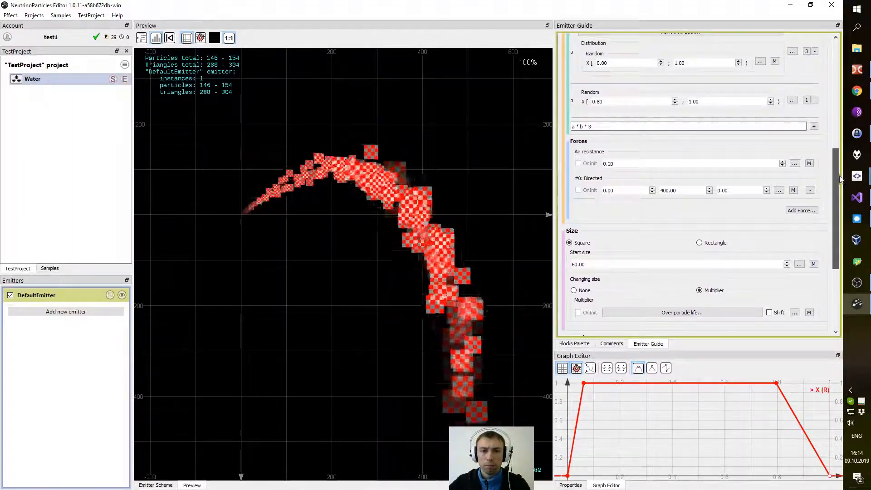
{"action": "left_click", "coordinate": [693, 313]}
{"action": "scroll", "coordinate": [782, 406], "scroll_direction": "down", "scroll_amount": 5}
{"action": "left_click_drag", "start_coordinate": [735, 420], "coordinate": [734, 418]}
{"action": "left_click_drag", "start_coordinate": [792, 426], "coordinate": [773, 426]}
{"action": "left_click", "coordinate": [768, 423]}
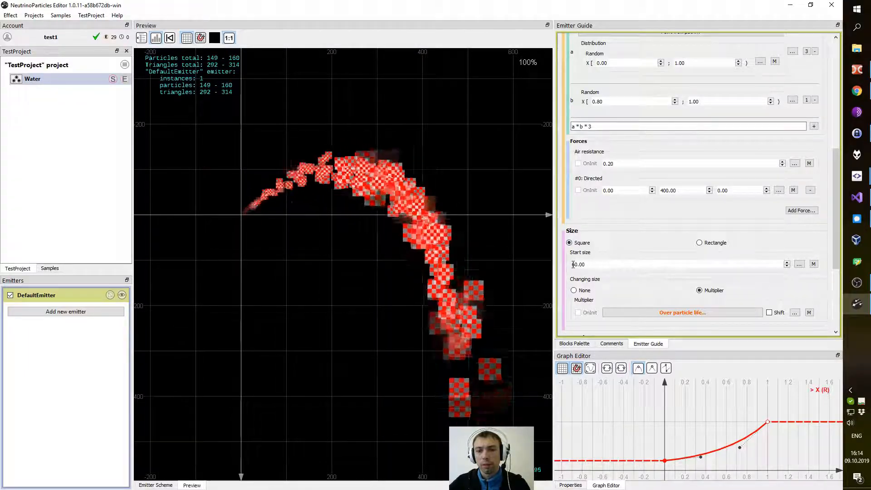
{"action": "double_click", "coordinate": [589, 263]}
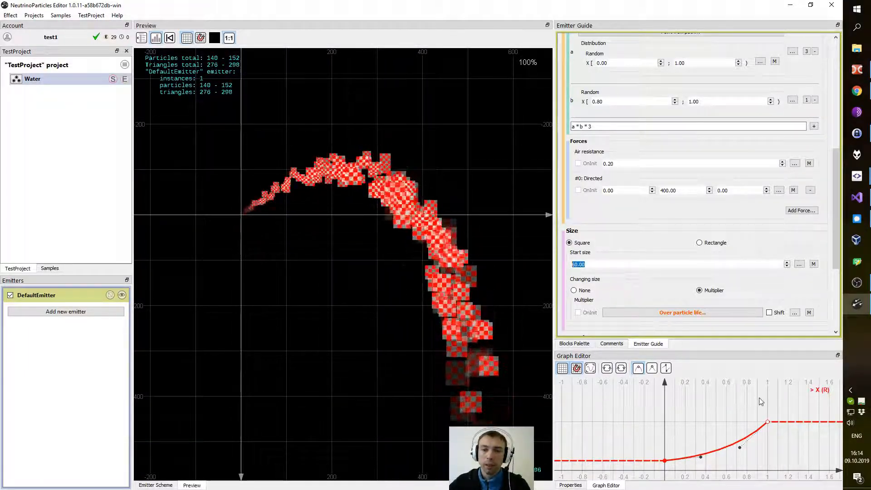
{"action": "left_click_drag", "start_coordinate": [766, 427], "coordinate": [705, 457]}
{"action": "key", "text": "ctrl+z"}
{"action": "left_click_drag", "start_coordinate": [743, 419], "coordinate": [728, 438]}
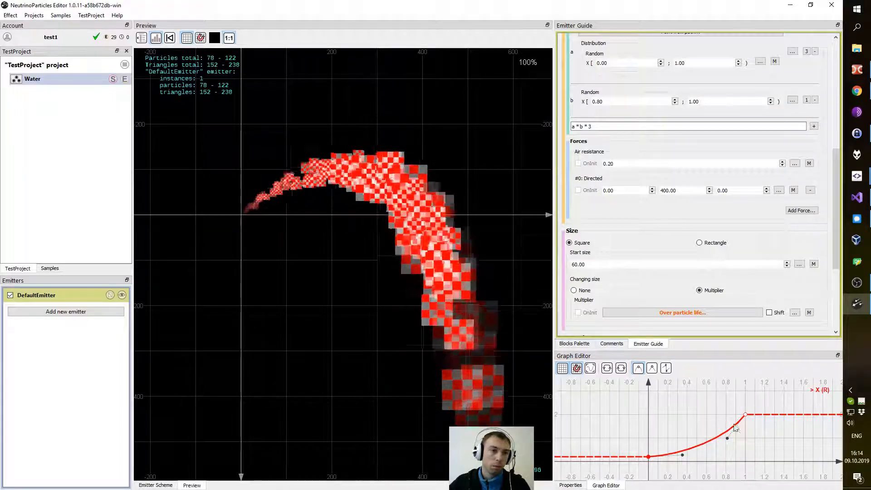
{"action": "left_click_drag", "start_coordinate": [748, 419], "coordinate": [744, 427]}
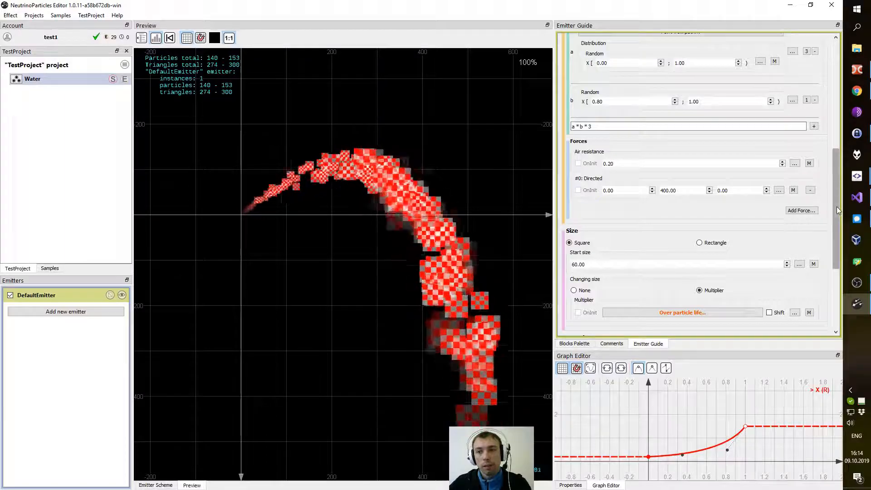
Step: Make the particles' rotation start angle a random value between 0 and 360
{"action": "scroll", "coordinate": [837, 267], "scroll_direction": "down", "scroll_amount": 3}
{"action": "mouse_move", "coordinate": [838, 258]}
{"action": "left_mouse_down"}
{"action": "mouse_move", "coordinate": [836, 230]}
{"action": "mouse_move", "coordinate": [842, 274]}
{"action": "left_mouse_up"}
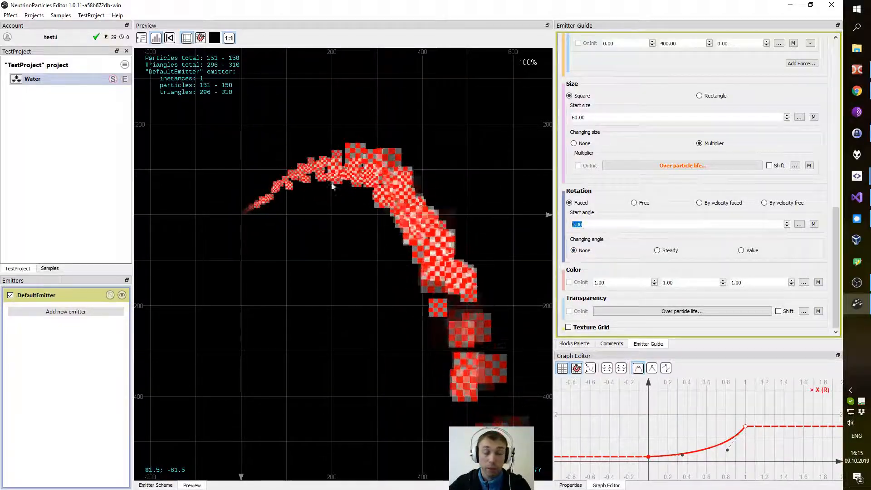
{"action": "left_click", "coordinate": [799, 225]}
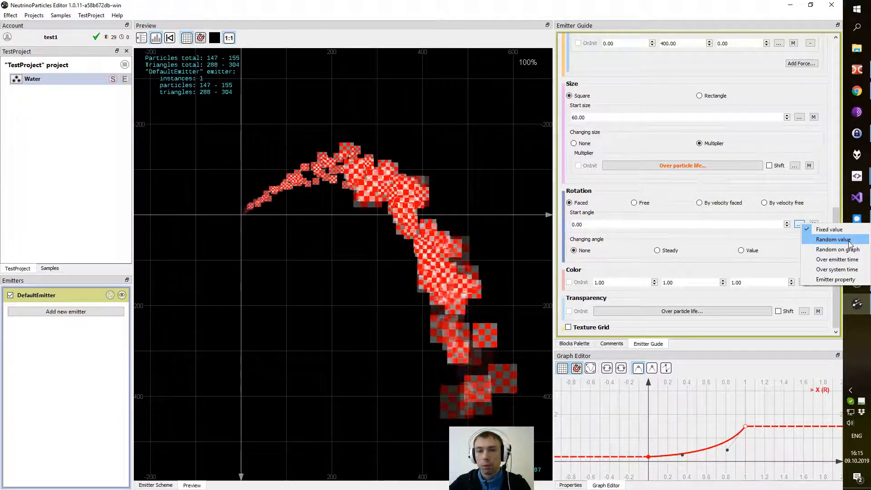
{"action": "left_click", "coordinate": [835, 240]}
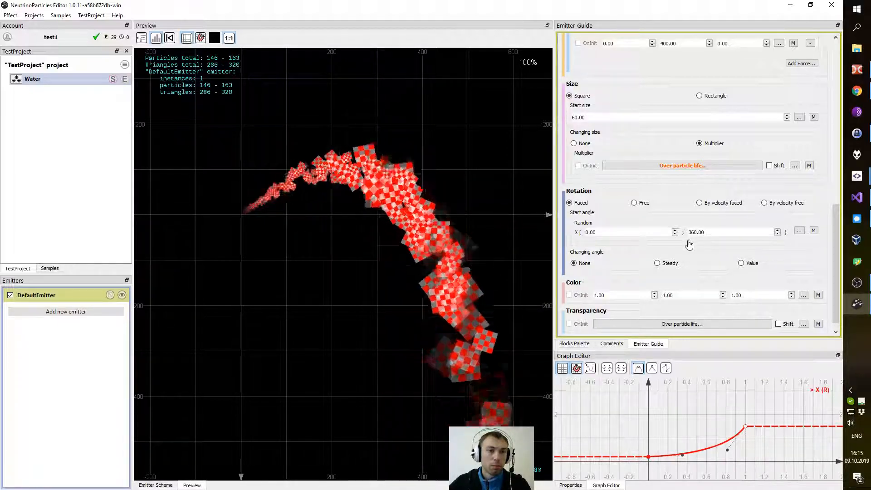
Step: Rotate the particles steadily at a random speed between -120 and 120
{"action": "left_click", "coordinate": [657, 263]}
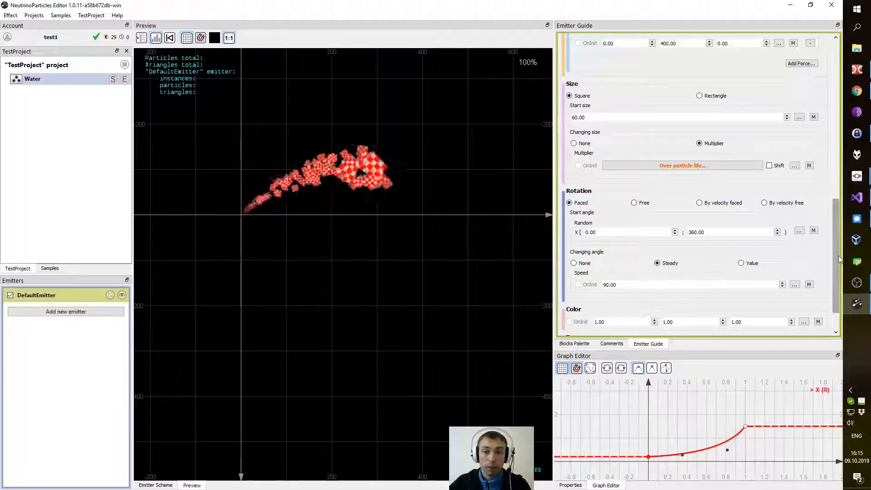
{"action": "scroll", "coordinate": [831, 281], "scroll_direction": "down", "scroll_amount": 2}
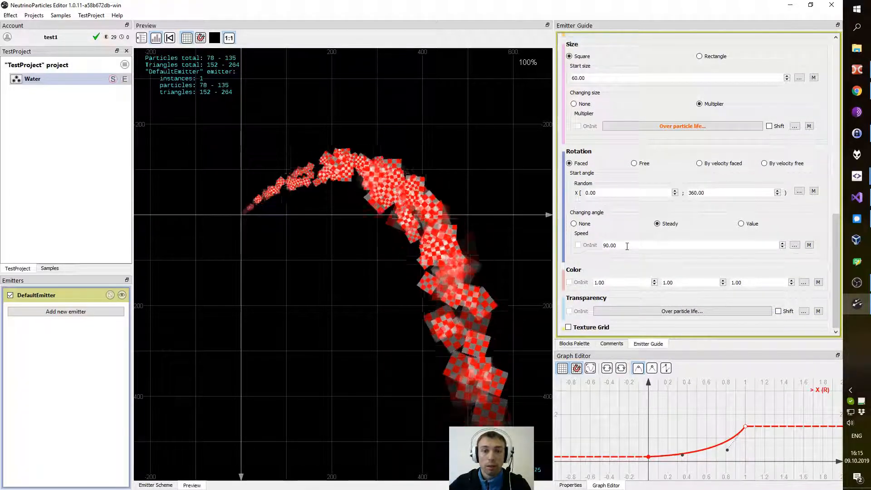
{"action": "left_click", "coordinate": [795, 245]}
{"action": "left_click", "coordinate": [828, 260]}
{"action": "left_click_drag", "start_coordinate": [648, 254], "coordinate": [573, 249]}
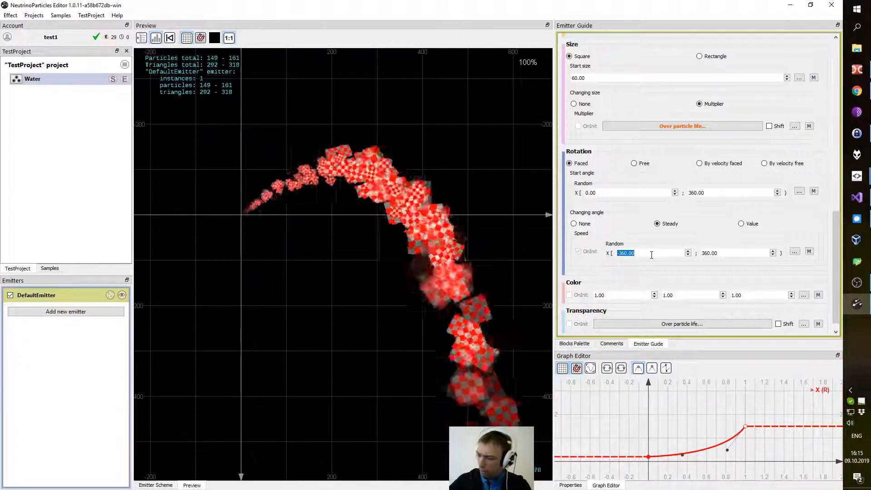
{"action": "type", "text": "-120"}
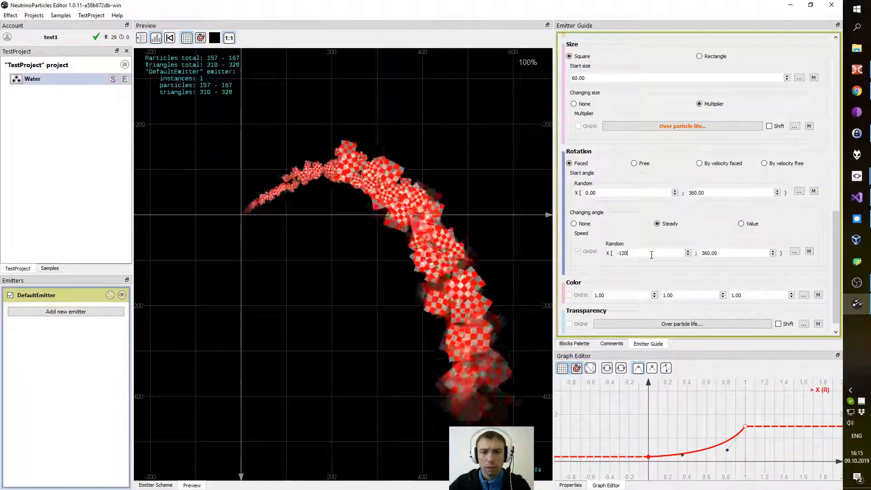
{"action": "key", "text": "Tab"}
{"action": "type", "text": "120"}
{"action": "key", "text": "Return"}
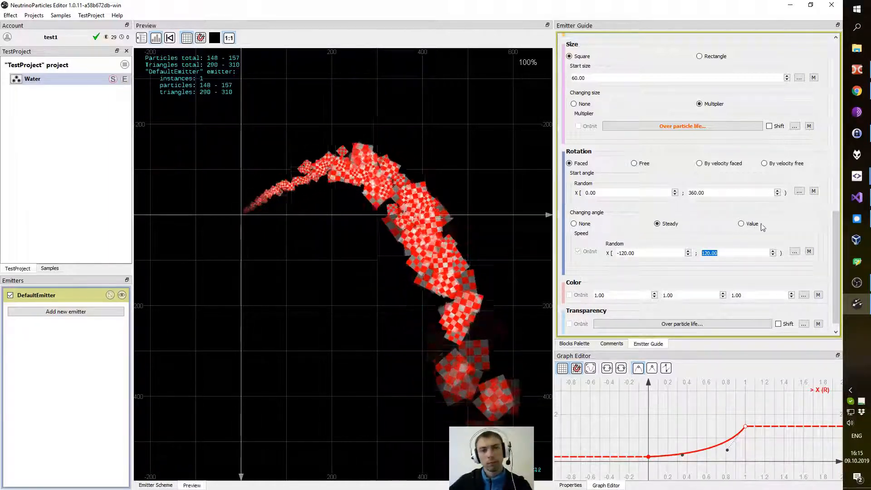
Step: Set the periodic generation rate to 85
{"action": "left_click_drag", "start_coordinate": [835, 214], "coordinate": [830, 46]}
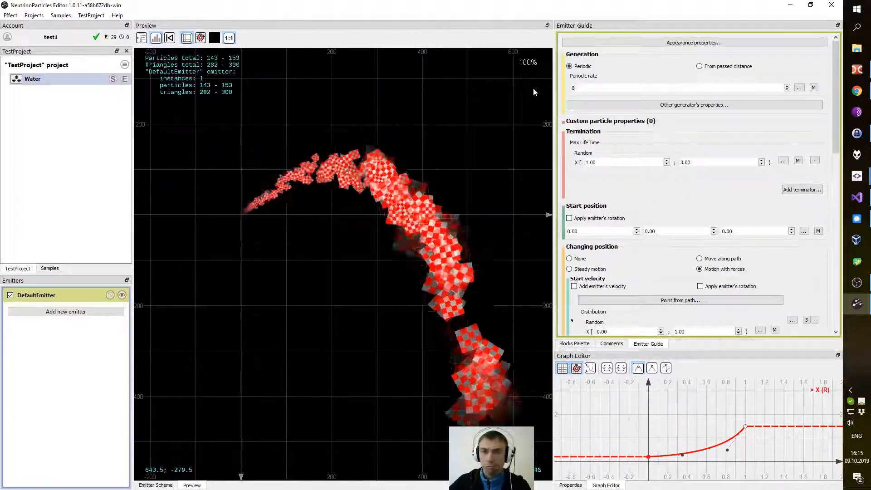
{"action": "type", "text": "35"}
{"action": "key", "text": "Return"}
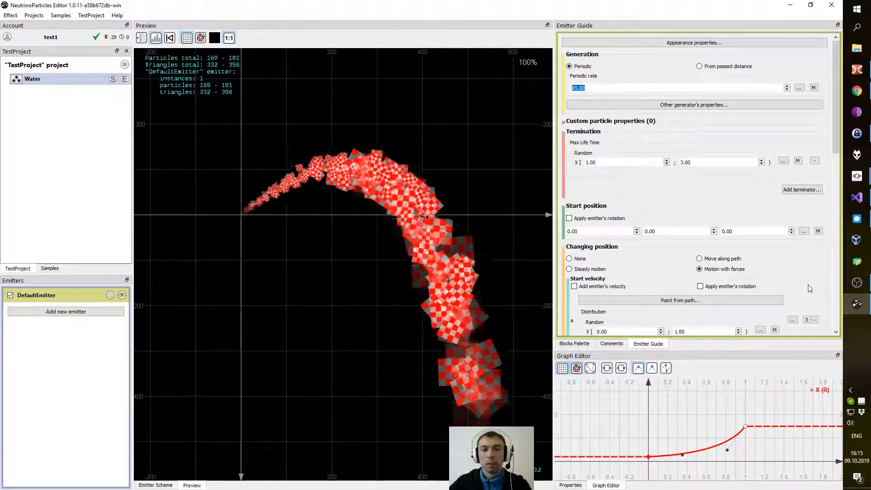
Step: Shorten the start velocity path by moving its upper endpoint slightly down towards the lower one
{"action": "scroll", "coordinate": [821, 196], "scroll_direction": "down", "scroll_amount": 3}
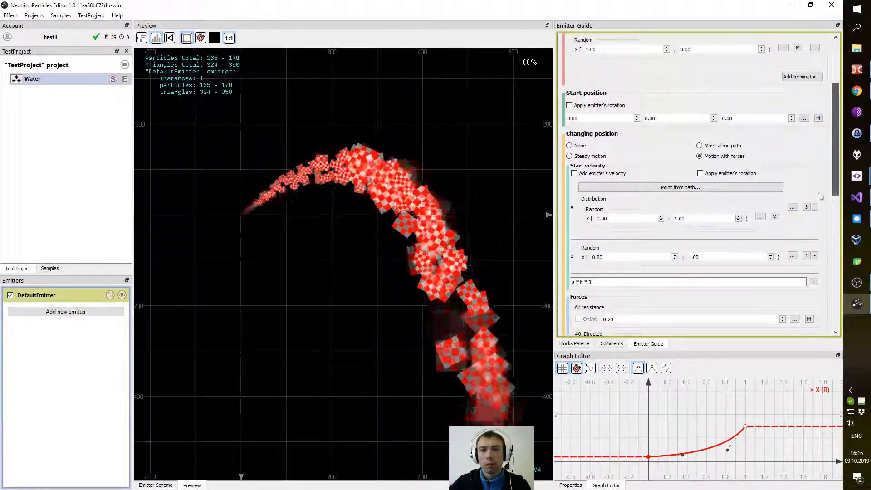
{"action": "left_click", "coordinate": [699, 188]}
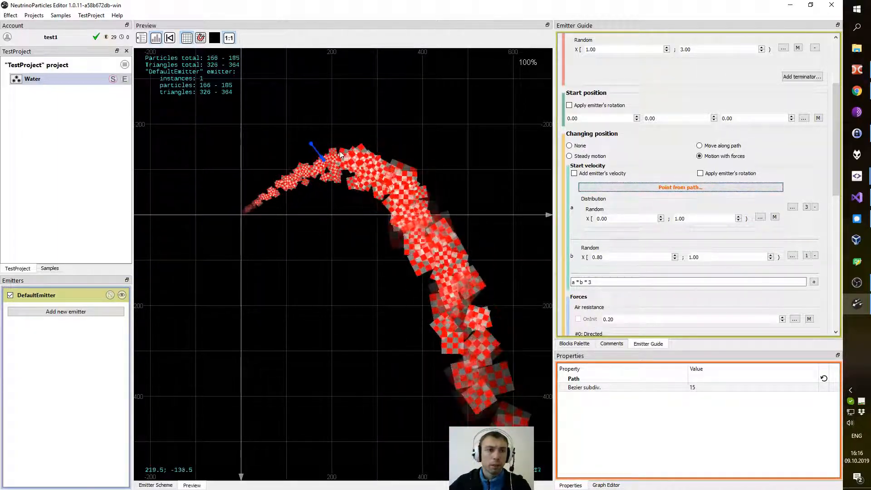
{"action": "left_click_drag", "start_coordinate": [311, 143], "coordinate": [318, 149]}
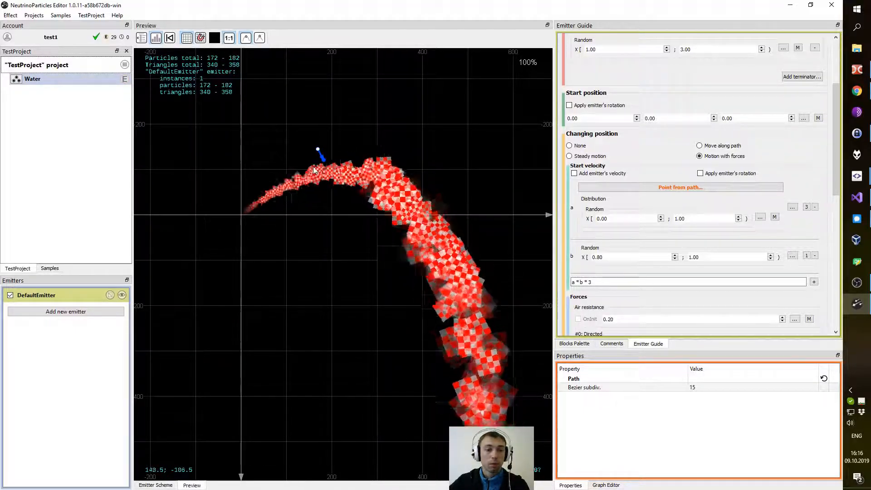
Step: Copy the fluid2 image from the Samples project's textures folder and close that folder
{"action": "left_click", "coordinate": [50, 269]}
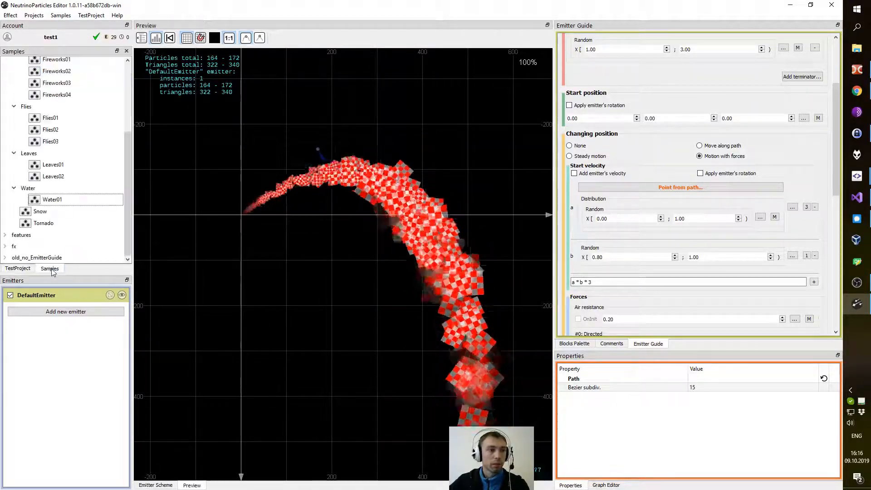
{"action": "left_click_drag", "start_coordinate": [128, 157], "coordinate": [129, 69]}
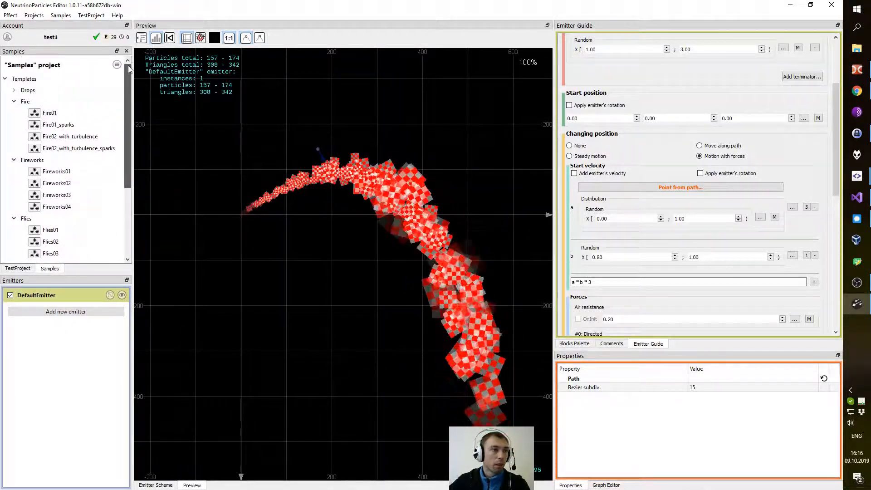
{"action": "left_click", "coordinate": [61, 16]}
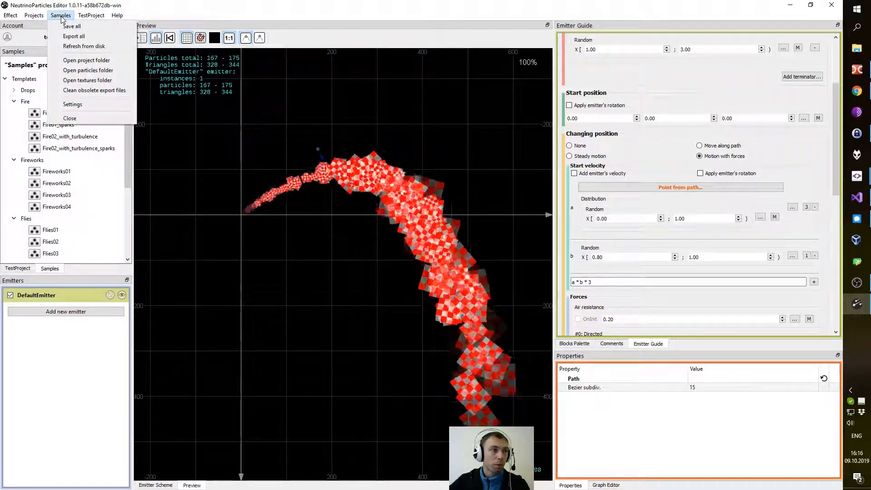
{"action": "left_click", "coordinate": [87, 80]}
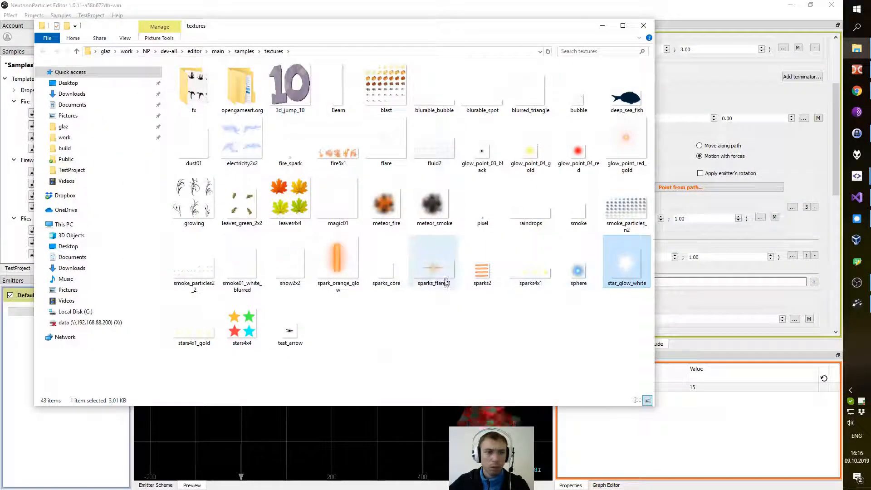
{"action": "left_click", "coordinate": [434, 147]}
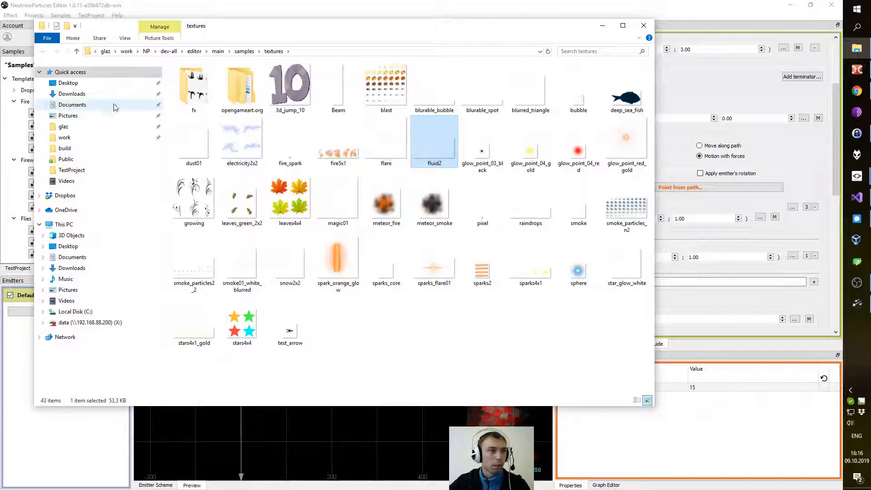
{"action": "left_click", "coordinate": [644, 26]}
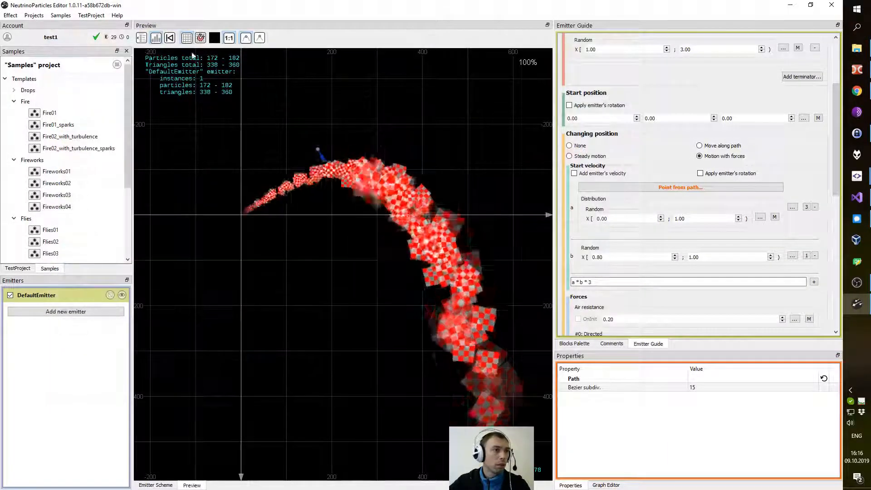
Step: Paste the fluid2 image into TestProject's textures folder and close the folder
{"action": "left_click", "coordinate": [18, 268]}
{"action": "left_click", "coordinate": [125, 64]}
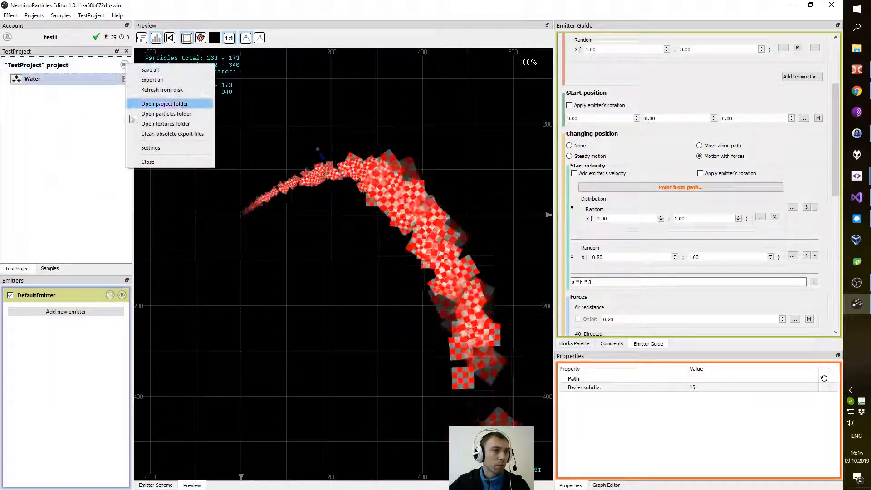
{"action": "left_click", "coordinate": [167, 121]}
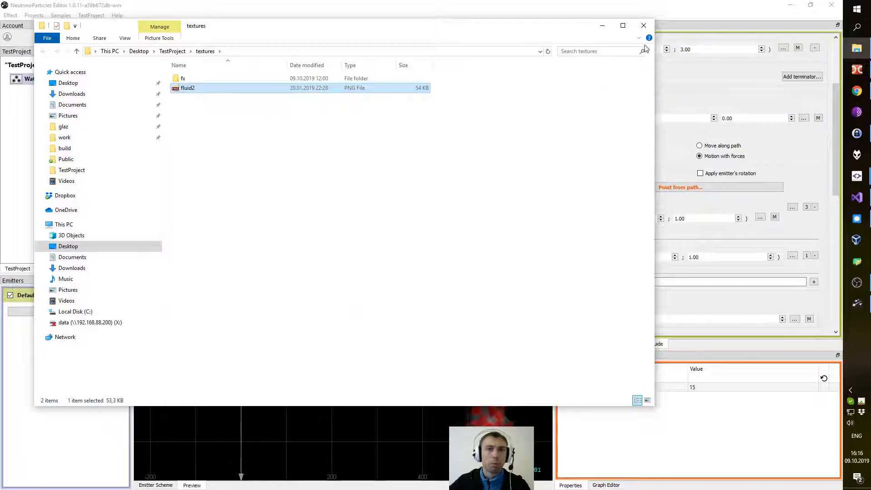
{"action": "left_click", "coordinate": [643, 26]}
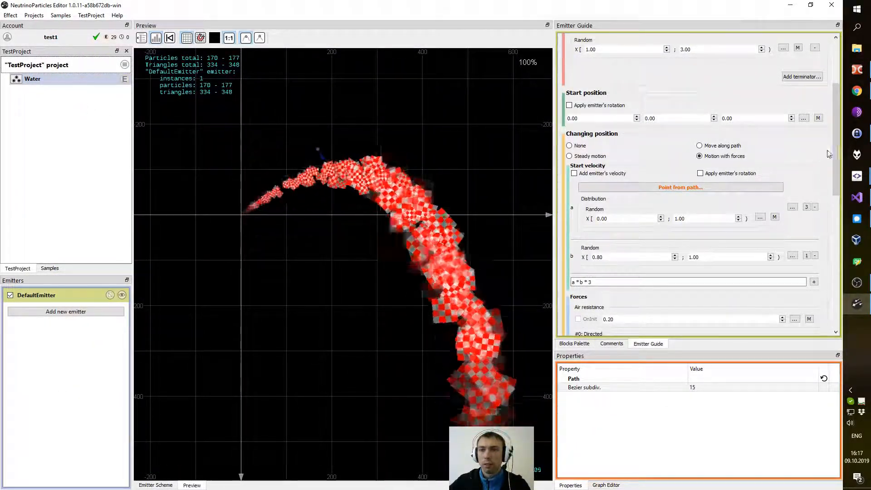
Step: Set the particles' texture to fluid2.png in the emitter's appearance properties
{"action": "scroll", "coordinate": [771, 136], "scroll_direction": "up", "scroll_amount": 4}
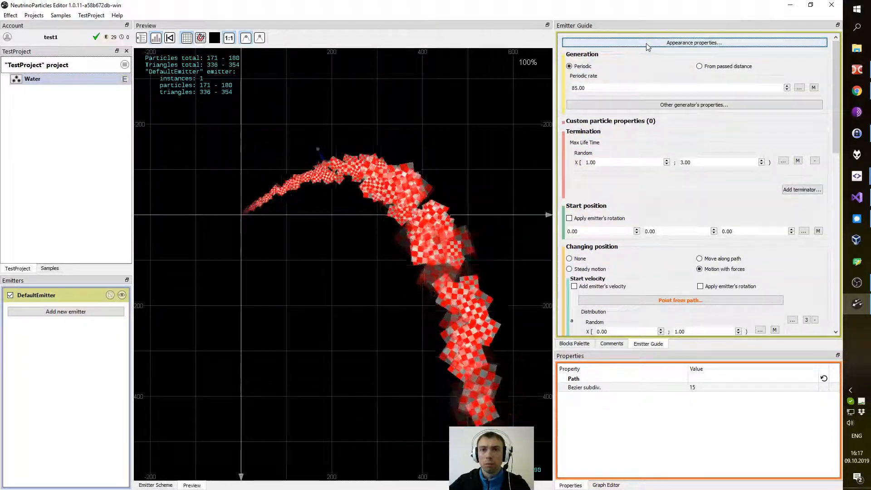
{"action": "left_click", "coordinate": [594, 43]}
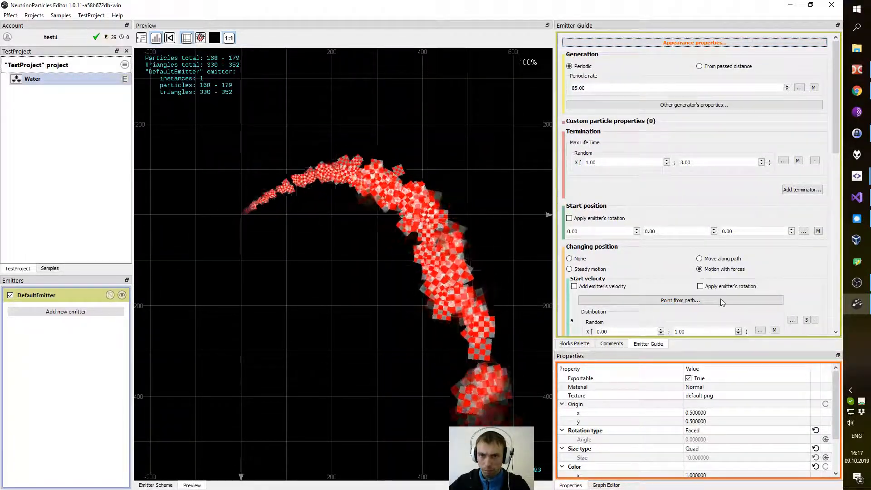
{"action": "left_click", "coordinate": [726, 396]}
{"action": "left_click", "coordinate": [805, 395]}
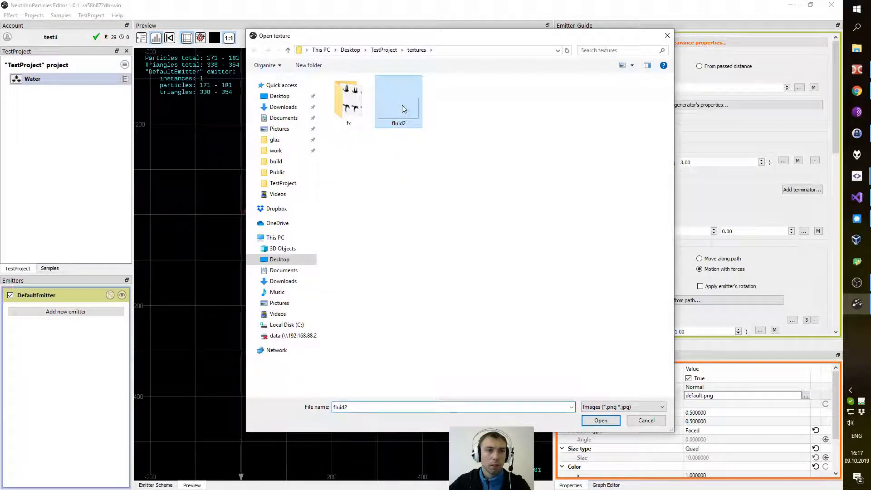
{"action": "double_click", "coordinate": [403, 109]}
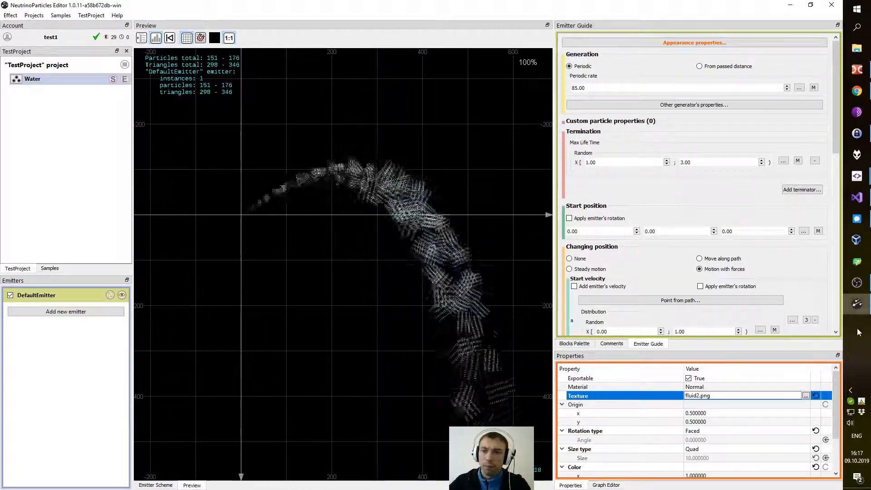
Step: Open fluid2.png from TestProject's textures folder to examine its frame layout, and return to the editor
{"action": "left_click_drag", "start_coordinate": [837, 143], "coordinate": [842, 319]}
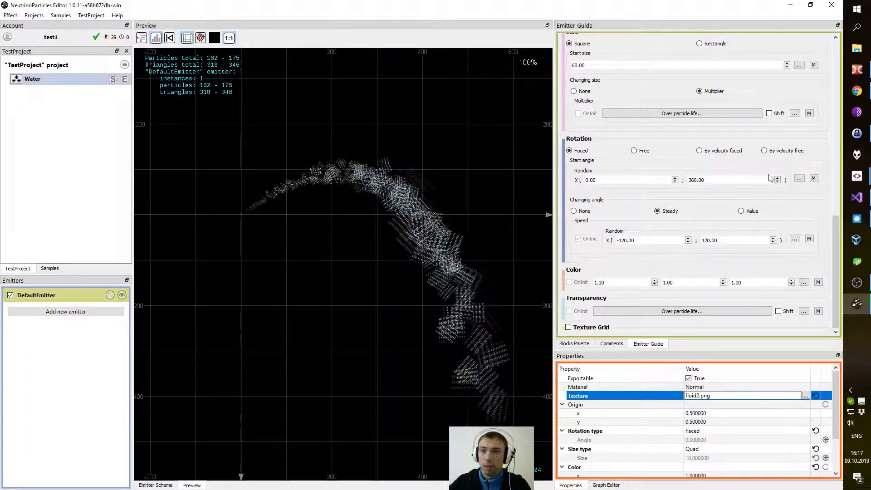
{"action": "left_click", "coordinate": [124, 64]}
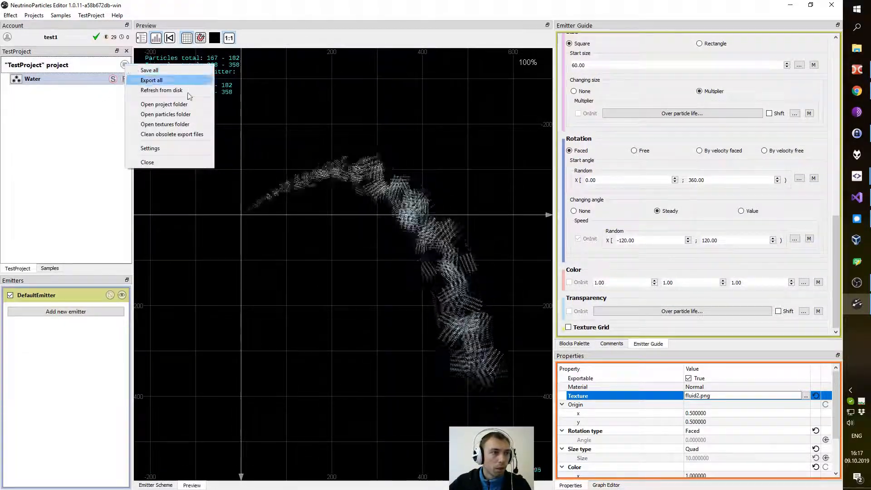
{"action": "left_click", "coordinate": [184, 124]}
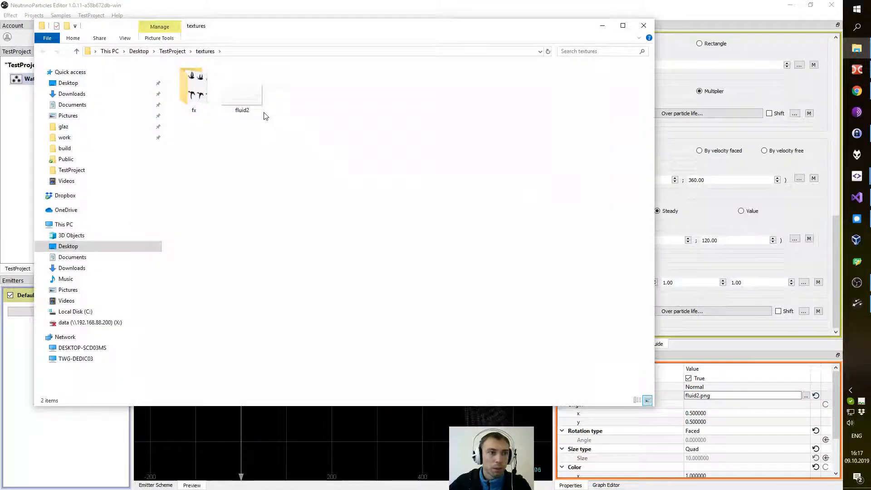
{"action": "double_click", "coordinate": [257, 100]}
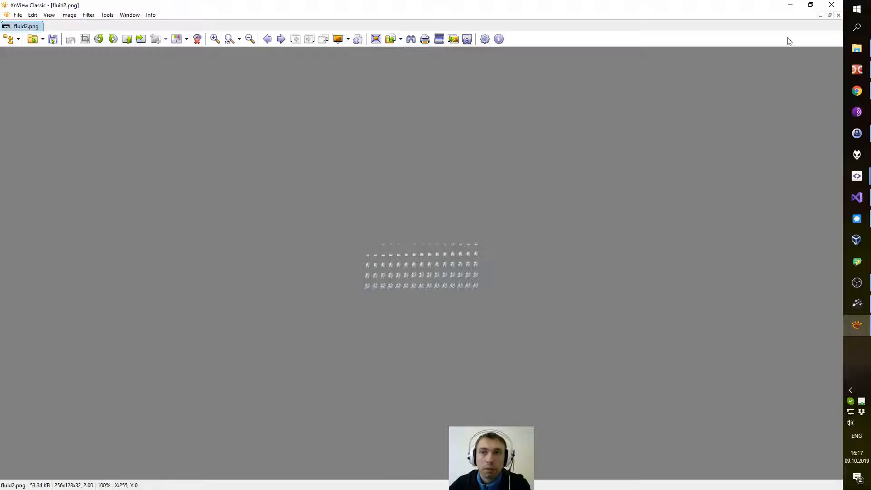
{"action": "left_click", "coordinate": [831, 6]}
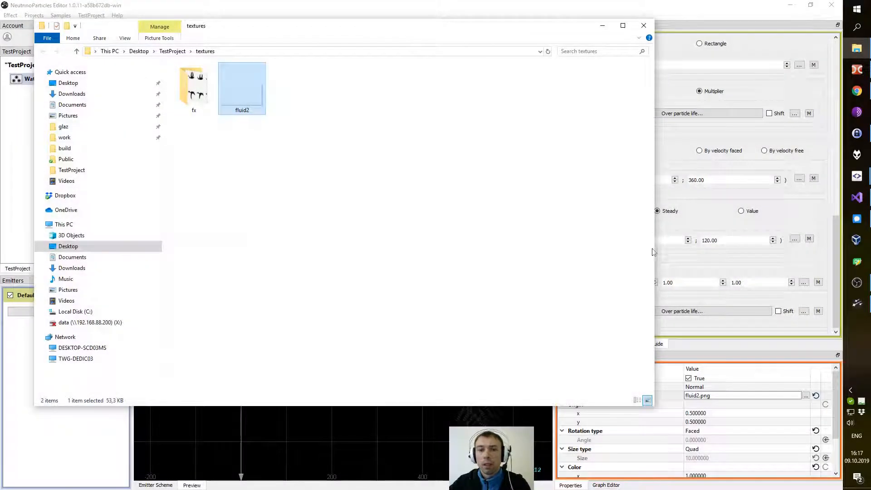
{"action": "left_click", "coordinate": [734, 226]}
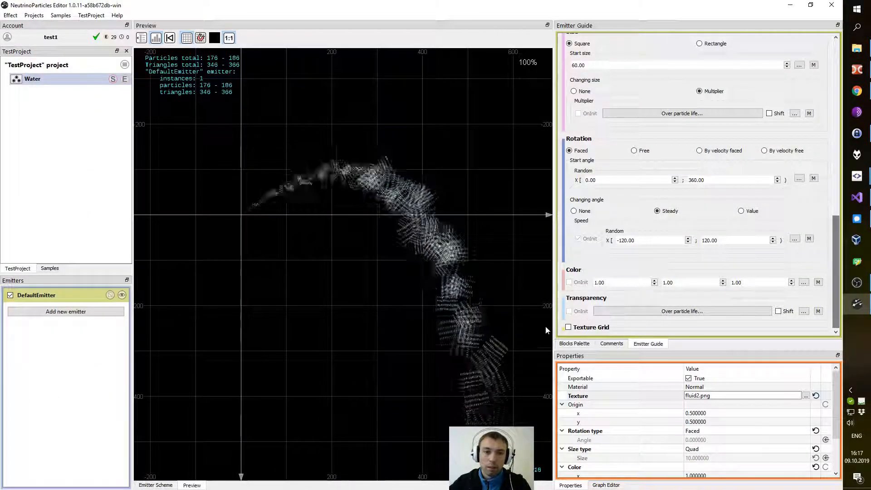
Step: Enable the texture grid and set its size to 15 x 5
{"action": "left_click", "coordinate": [569, 327]}
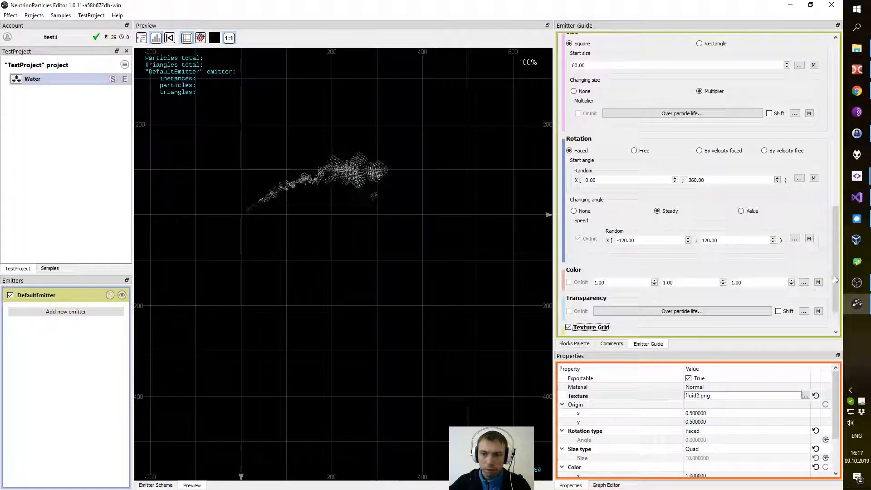
{"action": "left_click_drag", "start_coordinate": [834, 280], "coordinate": [838, 319]}
{"action": "left_click_drag", "start_coordinate": [625, 295], "coordinate": [564, 298]}
{"action": "type", "text": "15"}
{"action": "key", "text": "Tab"}
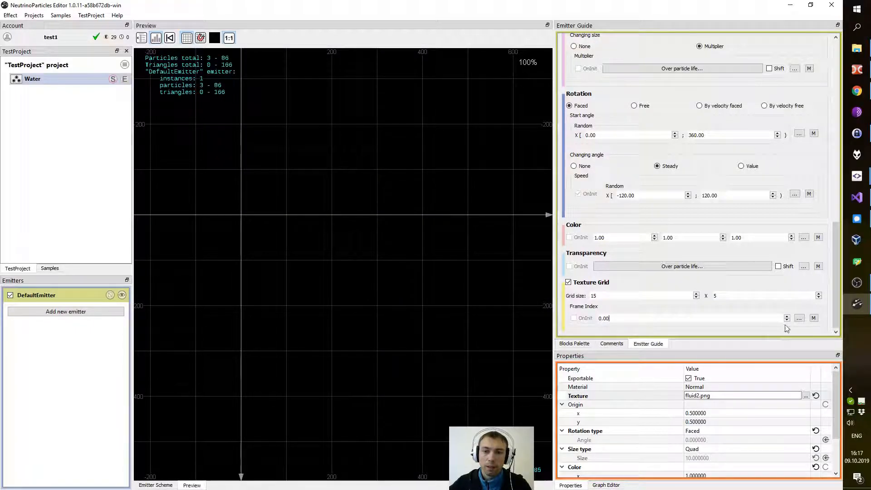
Step: Make the frame index change over particle life, with the curve's end key at 75, and check the animated stream
{"action": "left_click", "coordinate": [799, 319]}
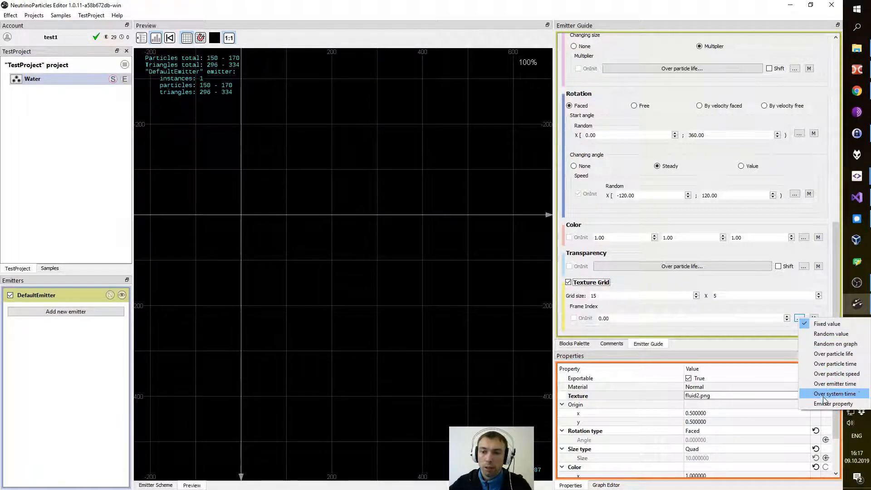
{"action": "left_click", "coordinate": [851, 358]}
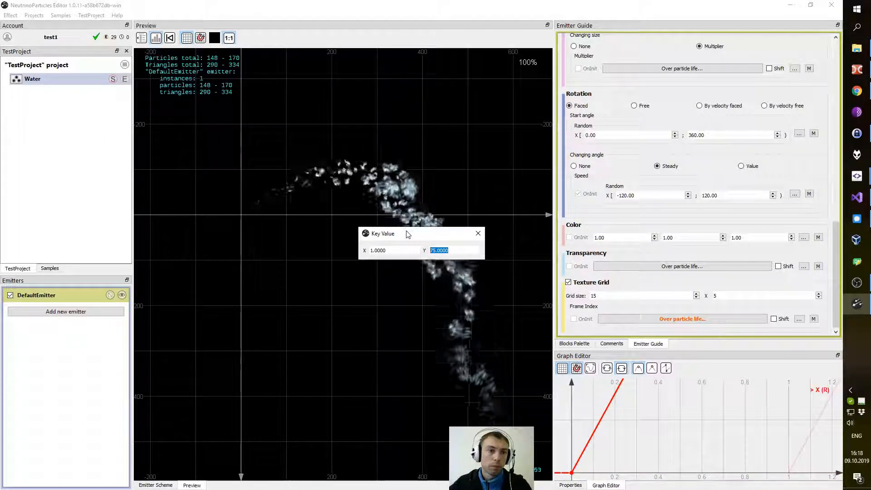
{"action": "left_click", "coordinate": [478, 235]}
{"action": "scroll", "coordinate": [403, 204], "scroll_direction": "up", "scroll_amount": 3}
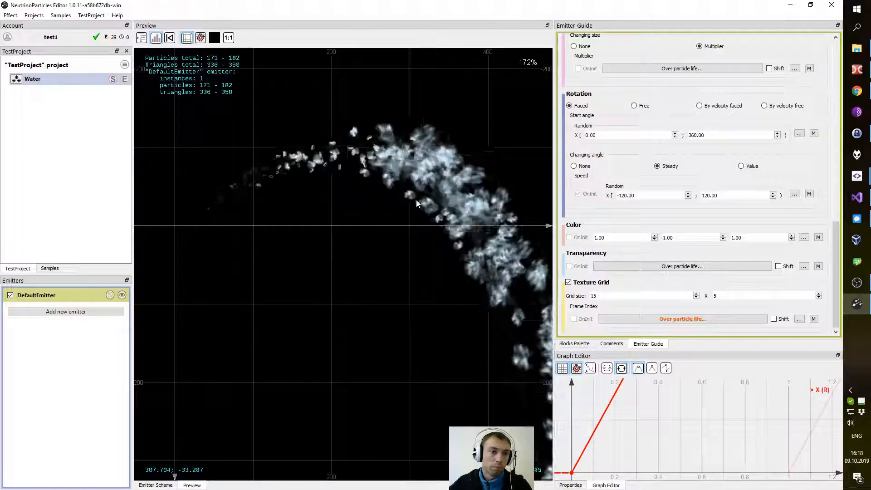
{"action": "scroll", "coordinate": [412, 203], "scroll_direction": "down", "scroll_amount": 4}
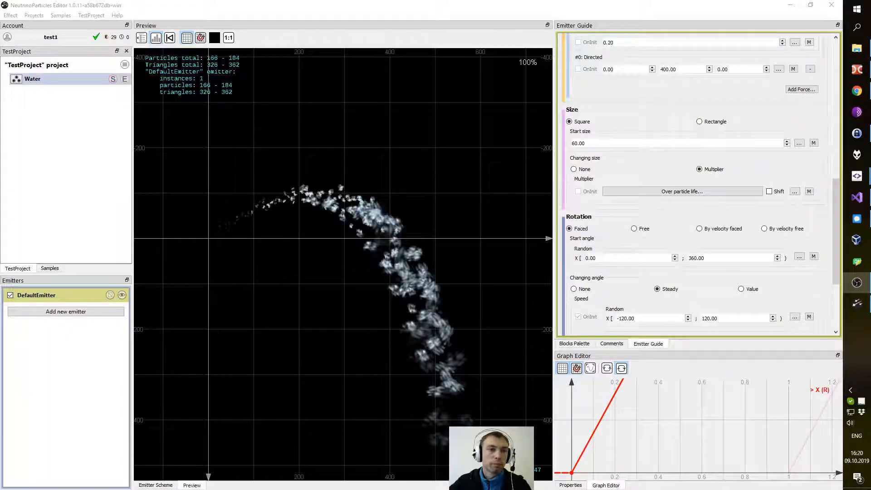
Step: Switch the particles' rotation mode to By velocity faced
{"action": "left_click_drag", "start_coordinate": [300, 212], "coordinate": [309, 239]}
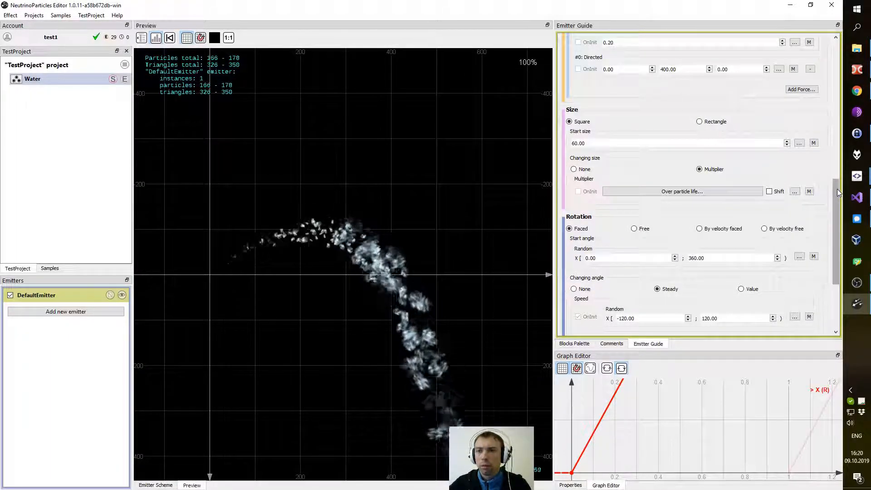
{"action": "left_click_drag", "start_coordinate": [836, 189], "coordinate": [838, 197]}
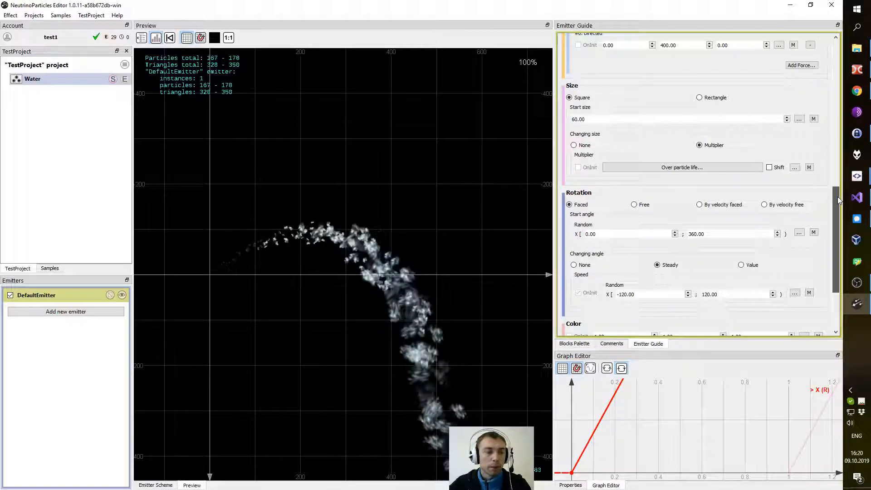
{"action": "left_click_drag", "start_coordinate": [837, 196], "coordinate": [844, 235]}
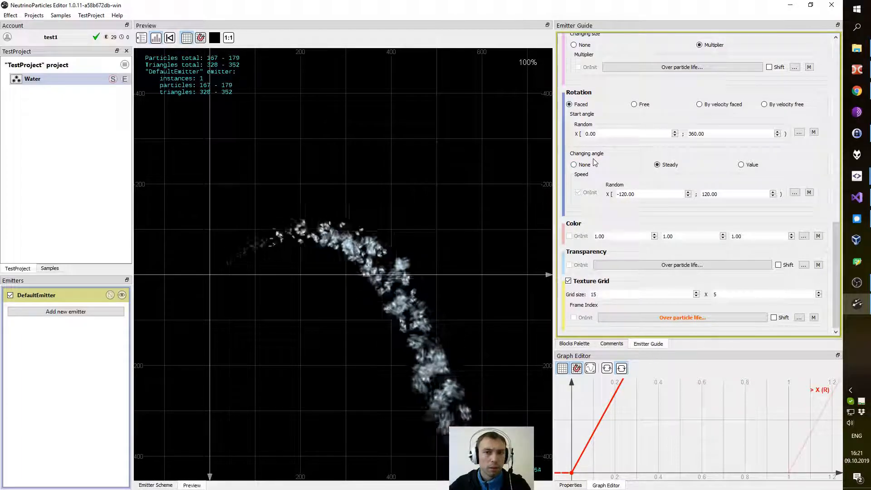
{"action": "left_click", "coordinate": [700, 105]}
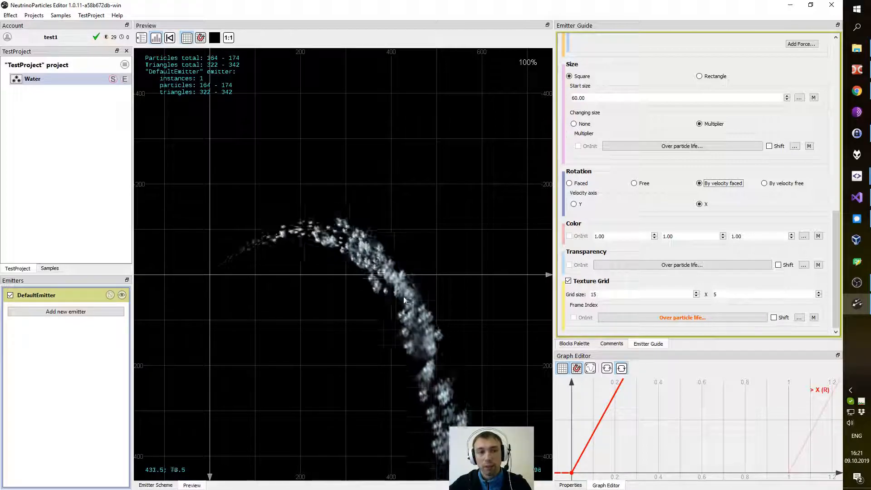
Step: Set the particles' start size to 100
{"action": "mouse_move", "coordinate": [427, 305]}
{"action": "left_mouse_down"}
{"action": "mouse_move", "coordinate": [436, 265]}
{"action": "mouse_move", "coordinate": [440, 305]}
{"action": "mouse_move", "coordinate": [422, 313]}
{"action": "left_mouse_up"}
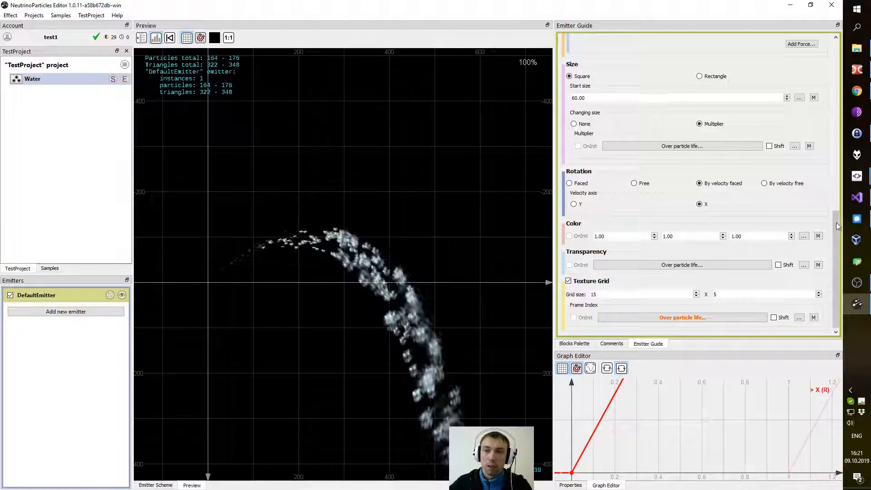
{"action": "scroll", "coordinate": [752, 243], "scroll_direction": "up", "scroll_amount": 2}
{"action": "left_click_drag", "start_coordinate": [836, 231], "coordinate": [852, 253]}
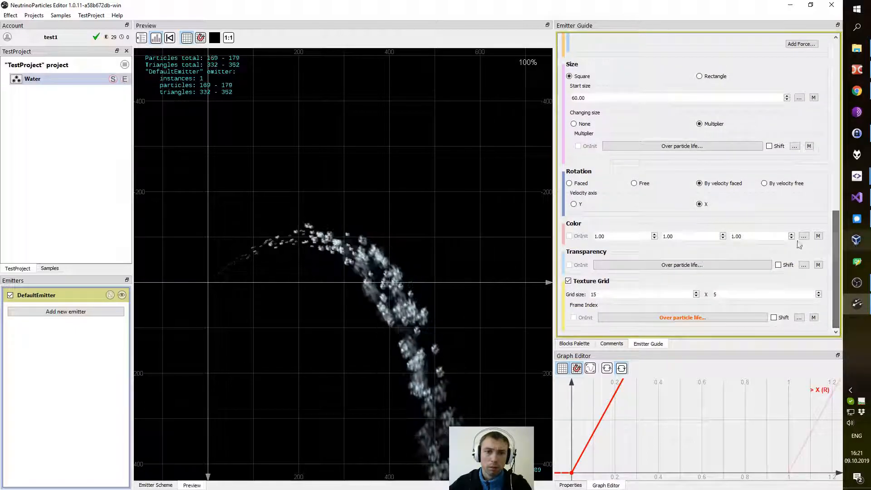
{"action": "left_click", "coordinate": [600, 97]}
{"action": "double_click", "coordinate": [600, 97]}
{"action": "type", "text": "100"}
{"action": "key", "text": "Return"}
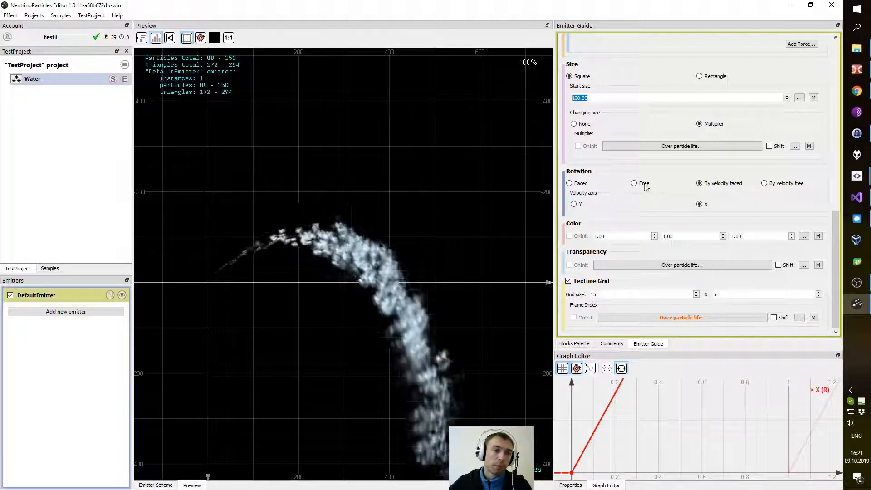
Step: Shorten the start velocity's path in the preview by moving its lower end point closer to the upper one
{"action": "left_click_drag", "start_coordinate": [837, 227], "coordinate": [845, 101]}
{"action": "left_click", "coordinate": [653, 166]}
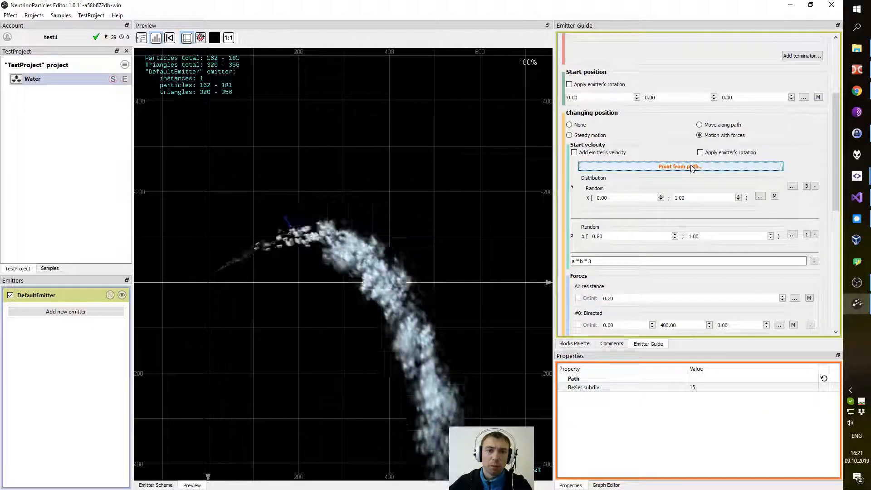
{"action": "left_click", "coordinate": [286, 224]}
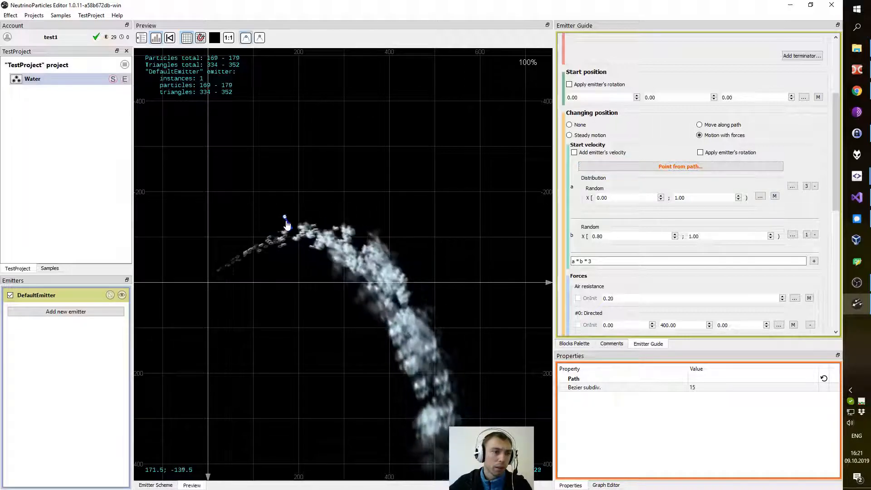
{"action": "left_click_drag", "start_coordinate": [290, 228], "coordinate": [289, 224]}
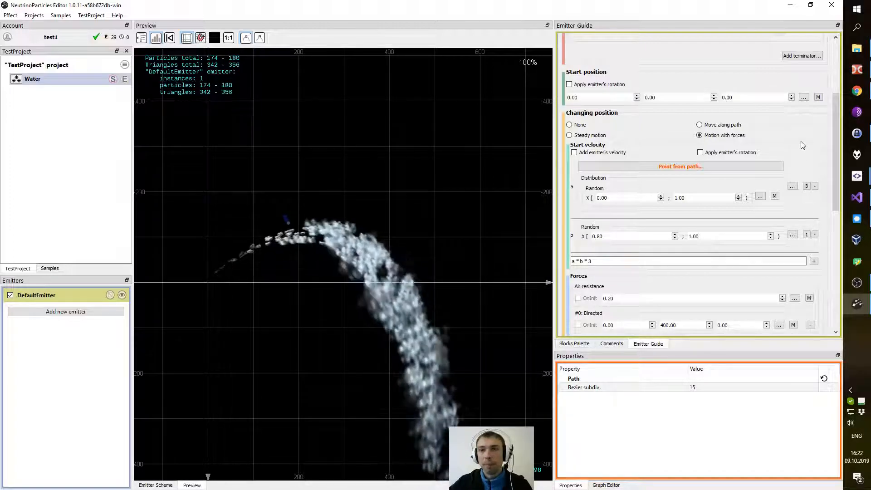
Step: Reshape the size multiplier curve over particle life by raising the end key's handle to about 0.8, so particles grow sooner
{"action": "left_click_drag", "start_coordinate": [840, 136], "coordinate": [848, 73]}
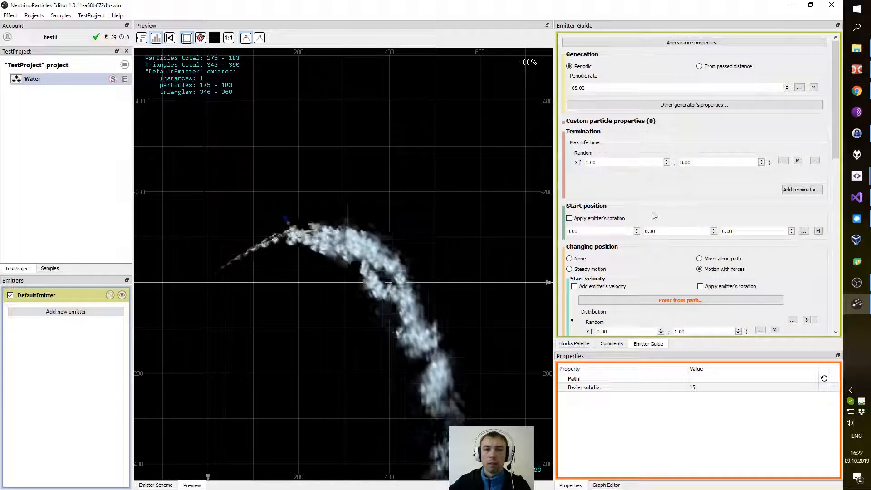
{"action": "left_click_drag", "start_coordinate": [834, 132], "coordinate": [826, 241]}
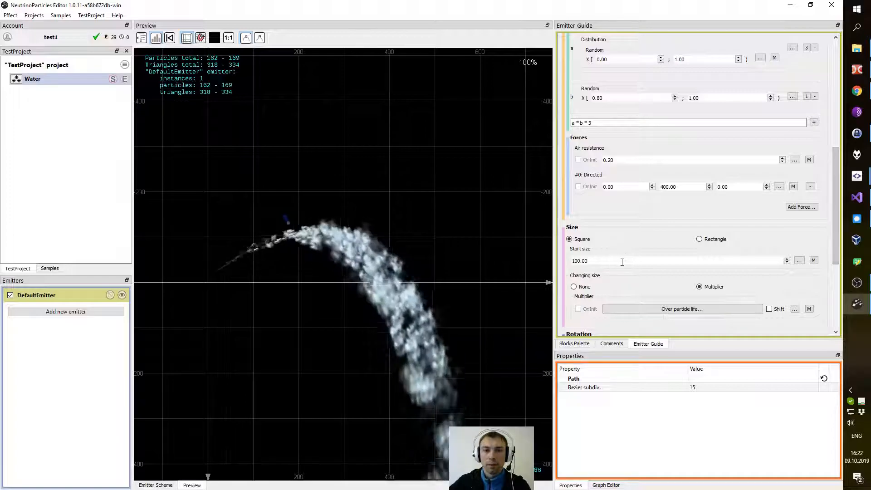
{"action": "left_click", "coordinate": [745, 313]}
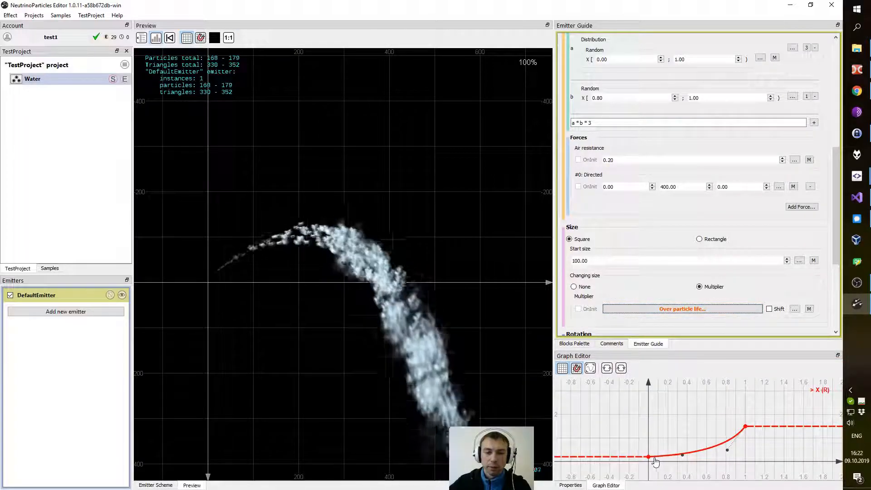
{"action": "scroll", "coordinate": [649, 432], "scroll_direction": "up", "scroll_amount": 5}
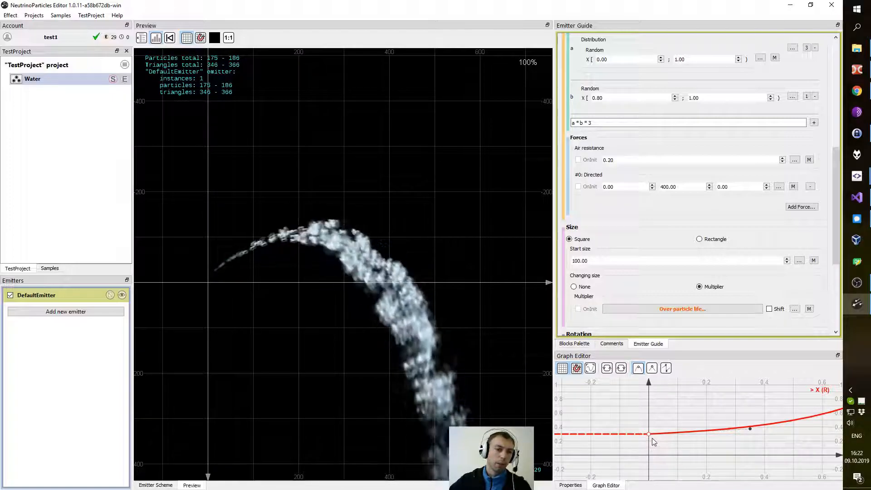
{"action": "left_click_drag", "start_coordinate": [804, 433], "coordinate": [725, 447]}
{"action": "left_click_drag", "start_coordinate": [804, 436], "coordinate": [767, 419]}
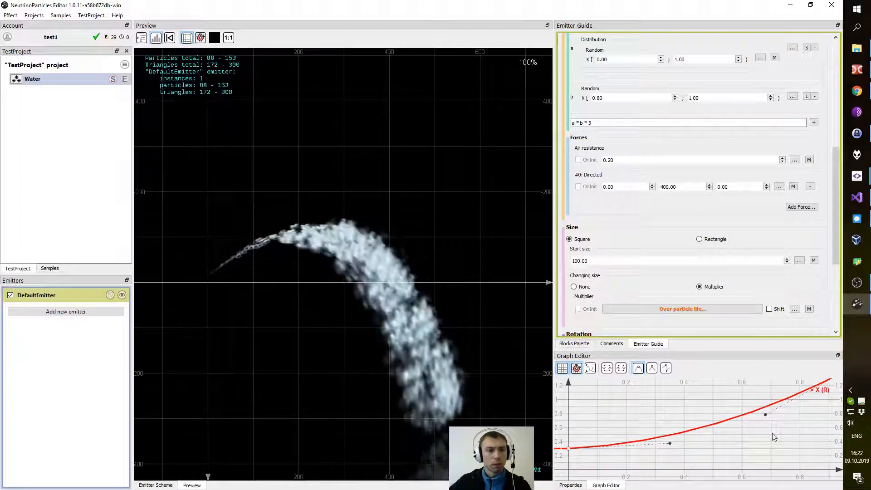
{"action": "scroll", "coordinate": [772, 438], "scroll_direction": "down", "scroll_amount": 3}
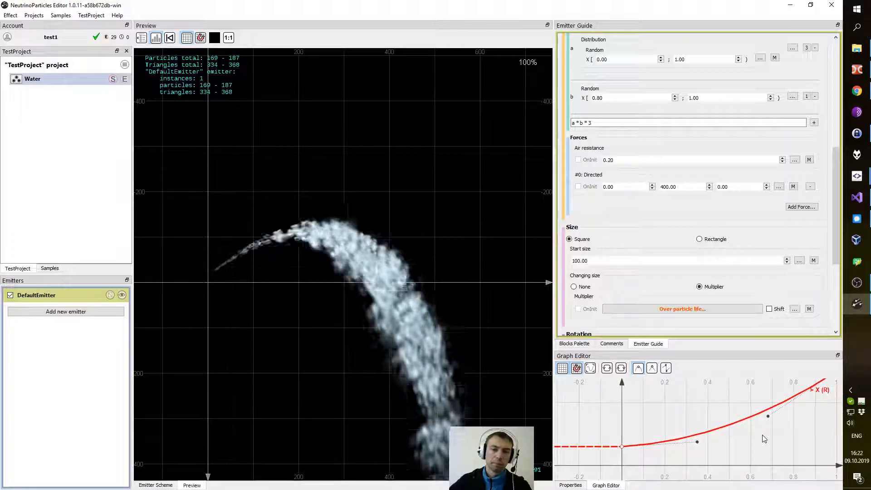
{"action": "scroll", "coordinate": [771, 453], "scroll_direction": "up", "scroll_amount": 4}
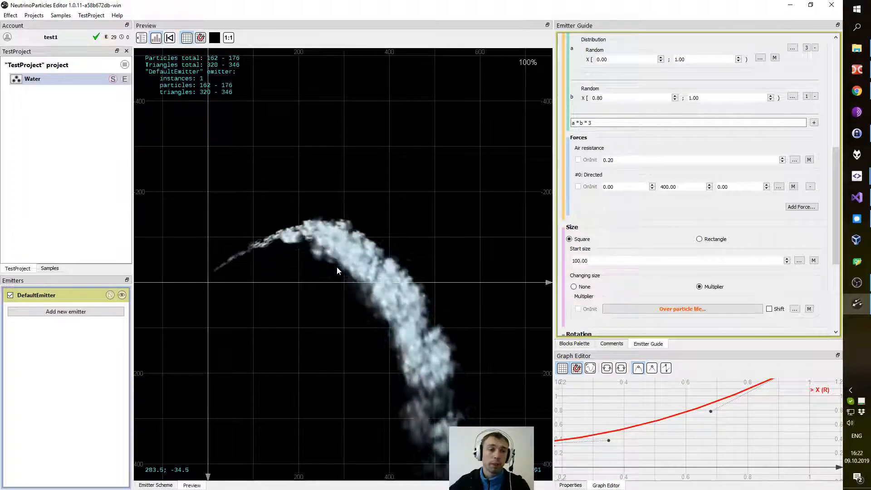
{"action": "left_click_drag", "start_coordinate": [836, 193], "coordinate": [839, 251]}
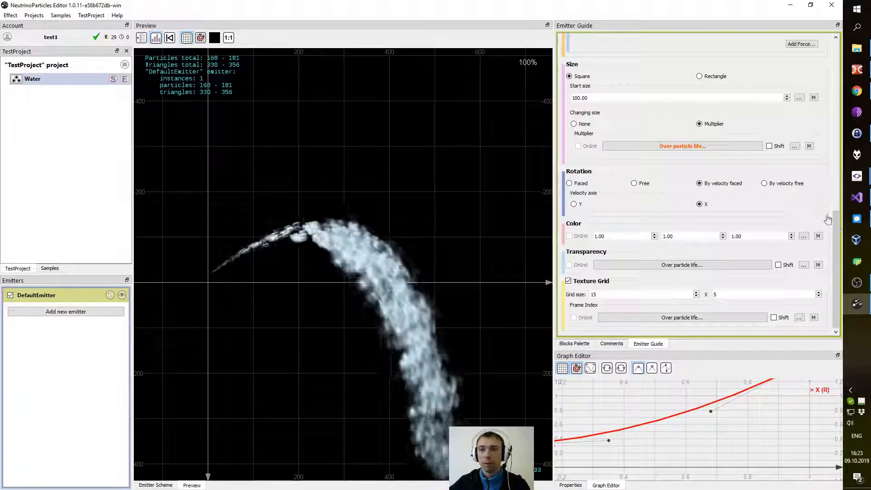
{"action": "left_click_drag", "start_coordinate": [837, 232], "coordinate": [832, 193]}
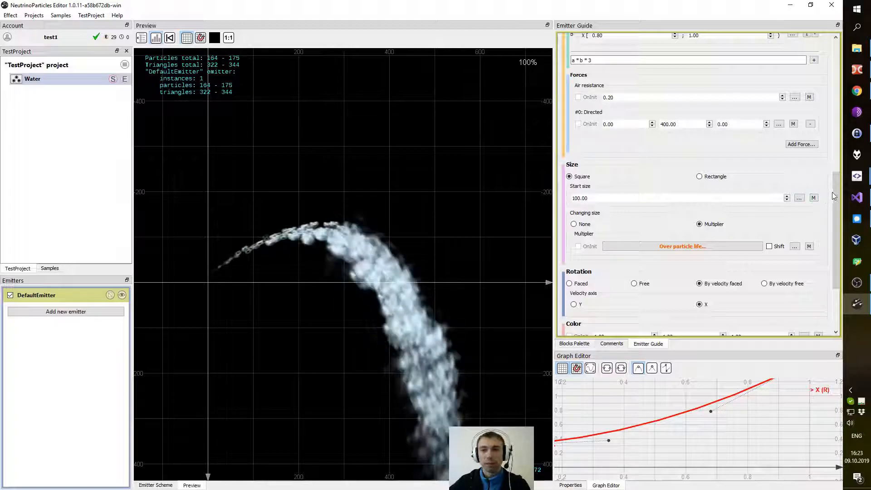
{"action": "left_click_drag", "start_coordinate": [834, 194], "coordinate": [834, 219]}
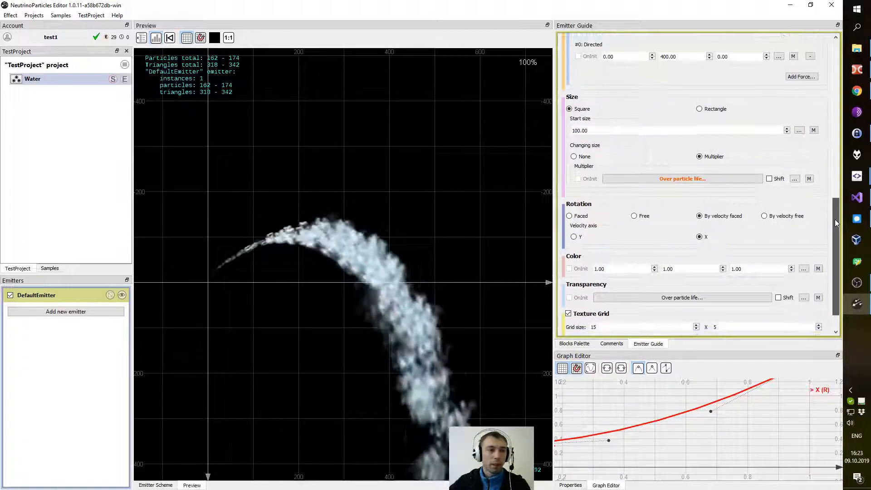